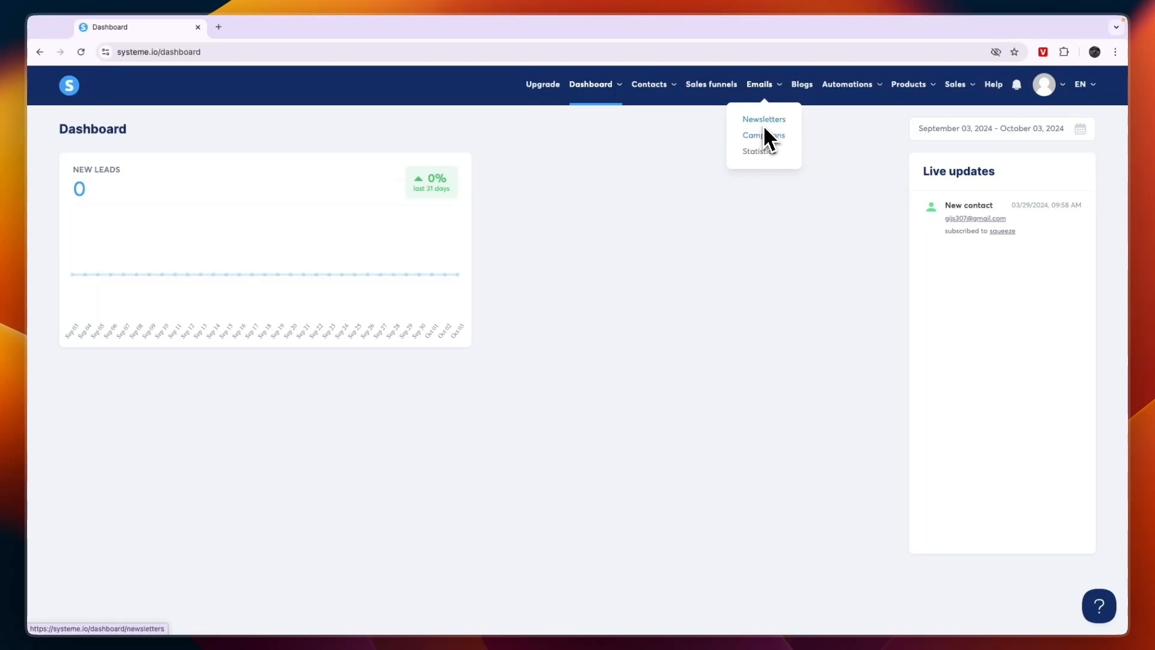
- Open the list of email campaigns
click(761, 136)
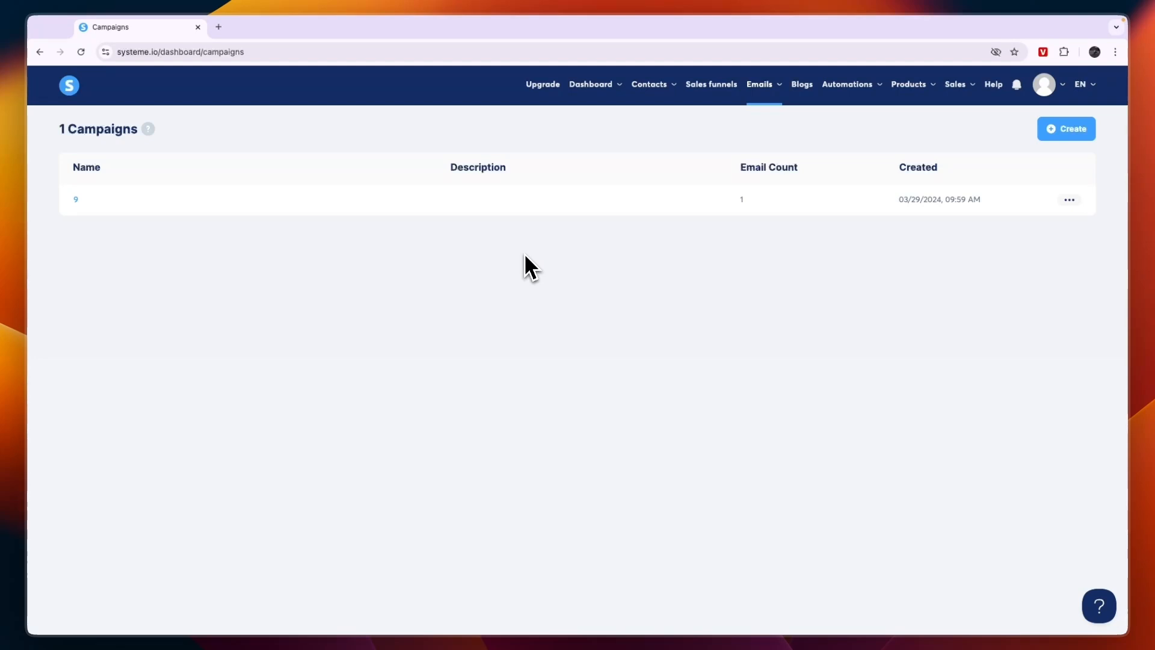
click(1081, 122)
click(423, 283)
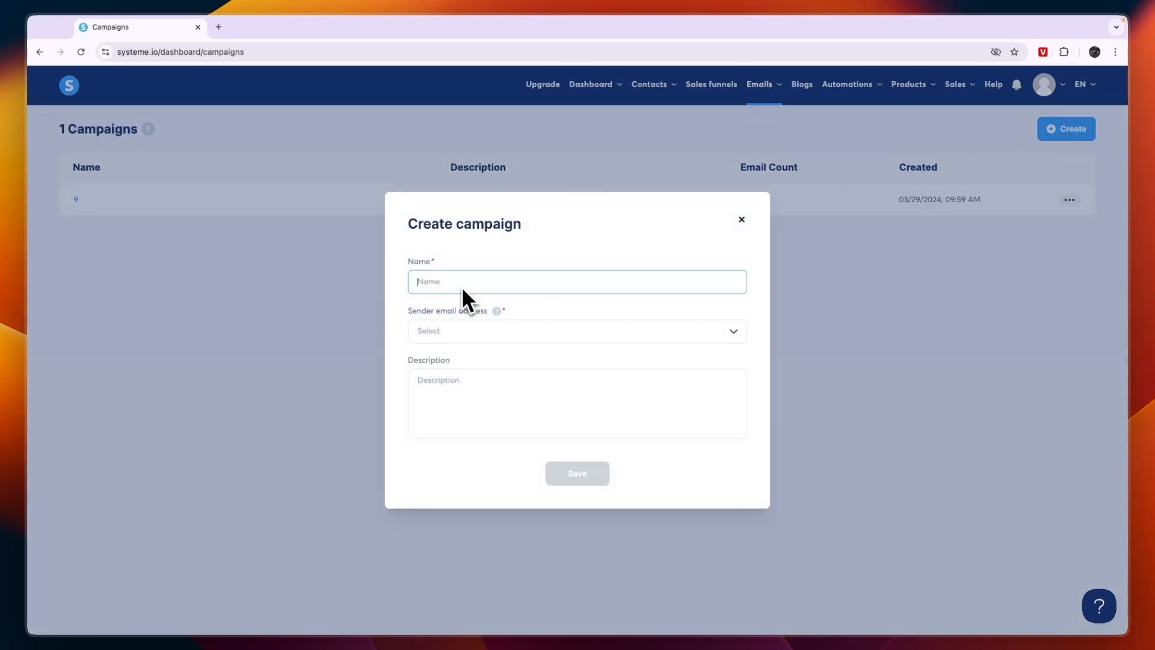
text(123)
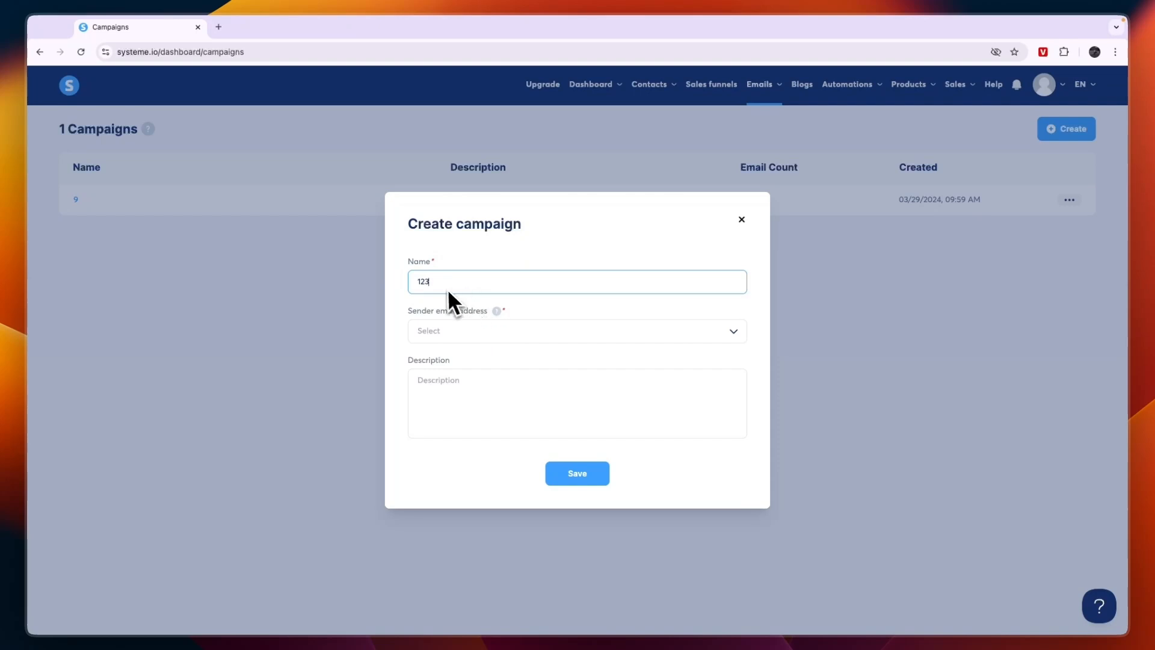
drag(413, 313, 484, 313)
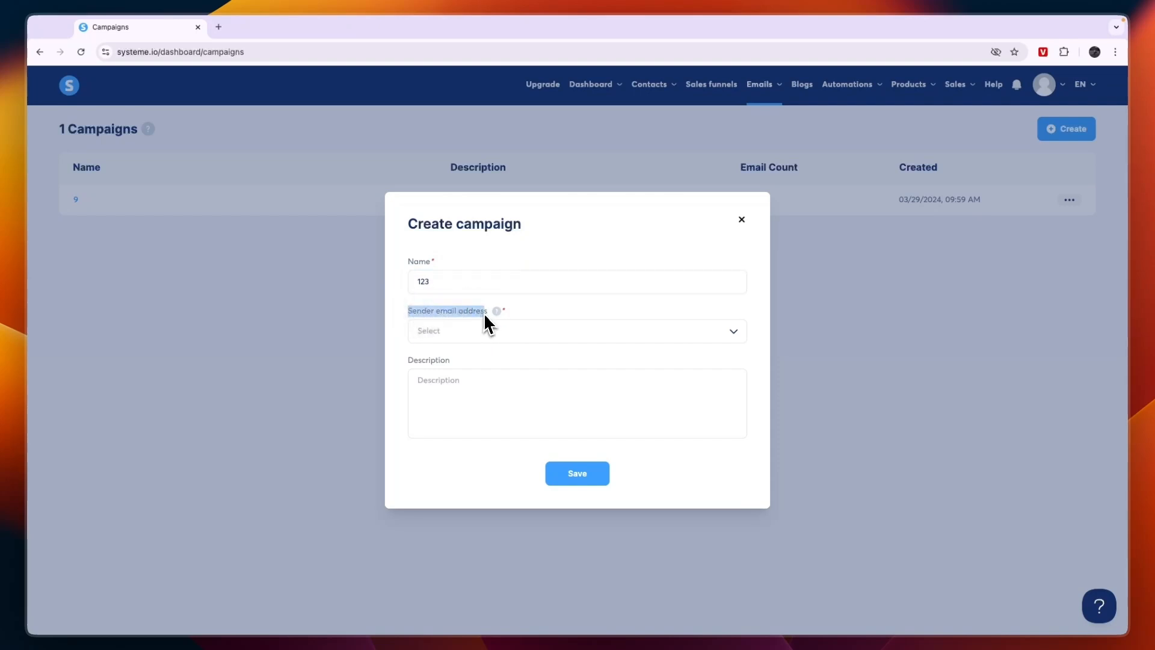
click(475, 334)
click(497, 310)
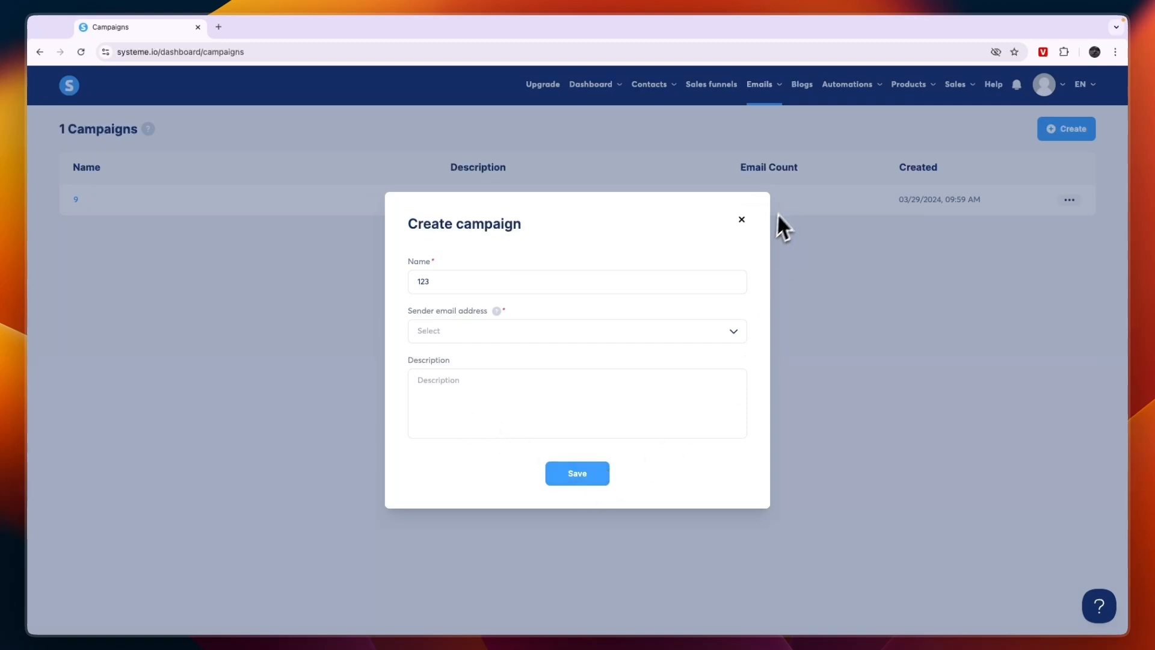
click(742, 220)
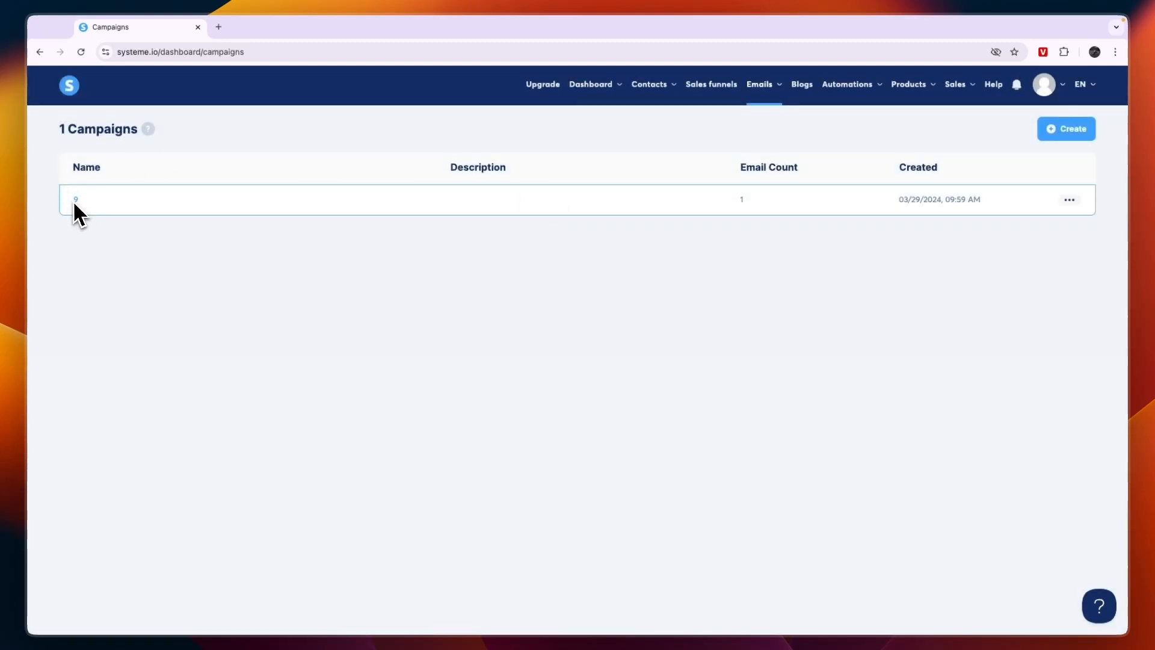
- Open campaign 9, look into its existing email, and return to the campaign's email list
click(76, 200)
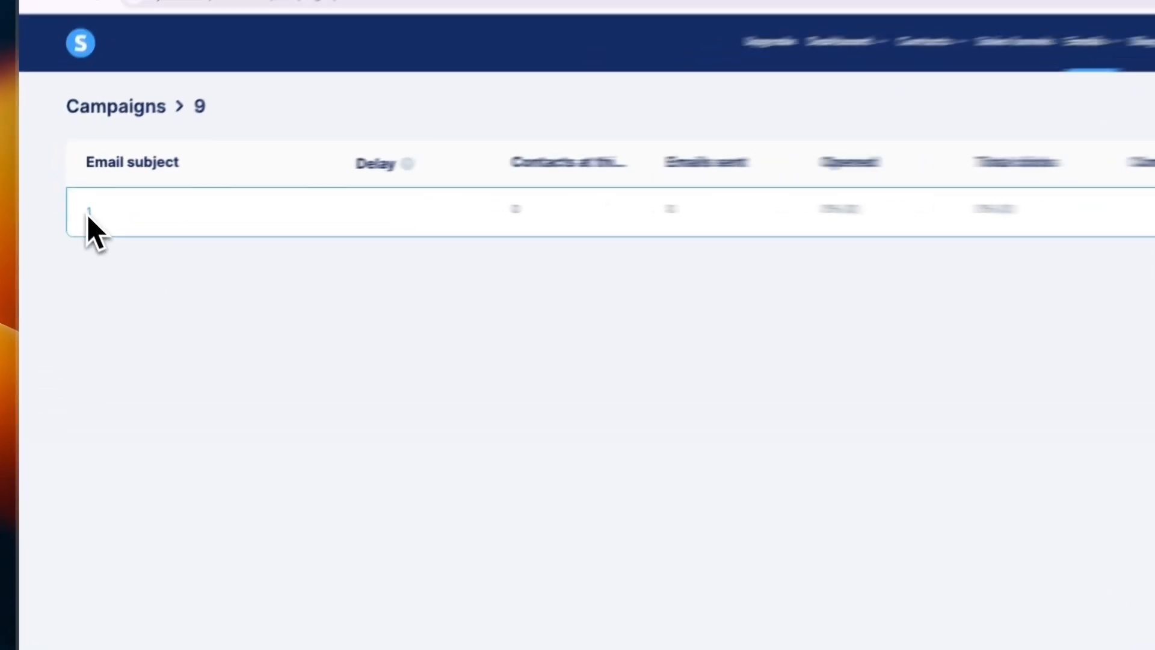
click(88, 212)
click(37, 75)
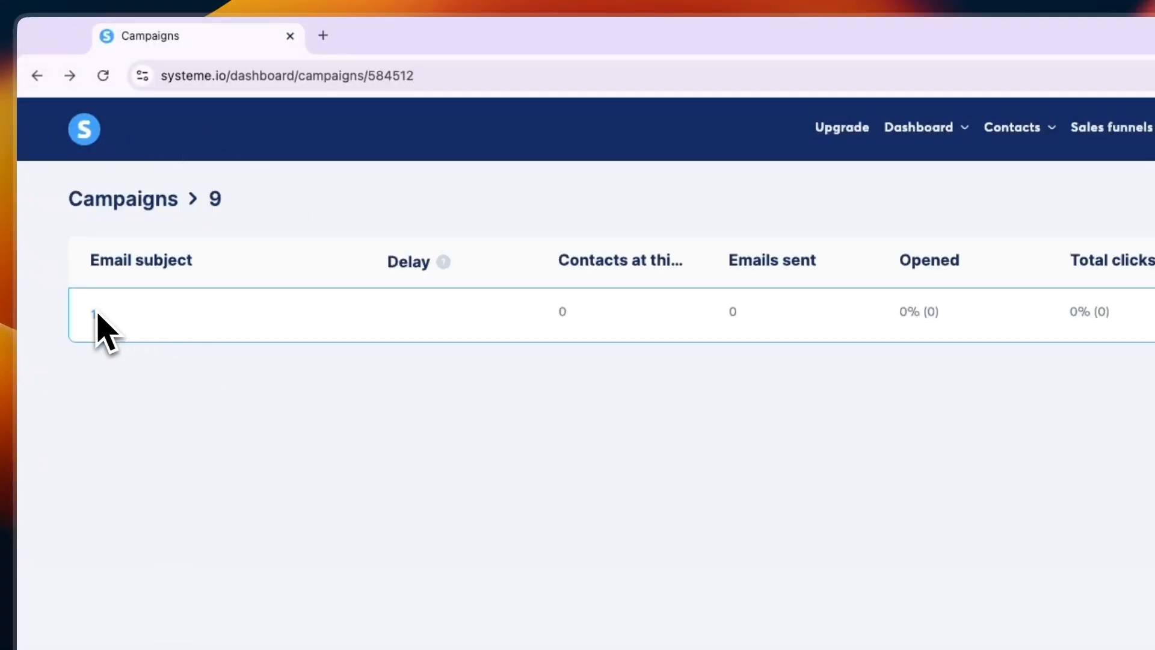
click(1046, 200)
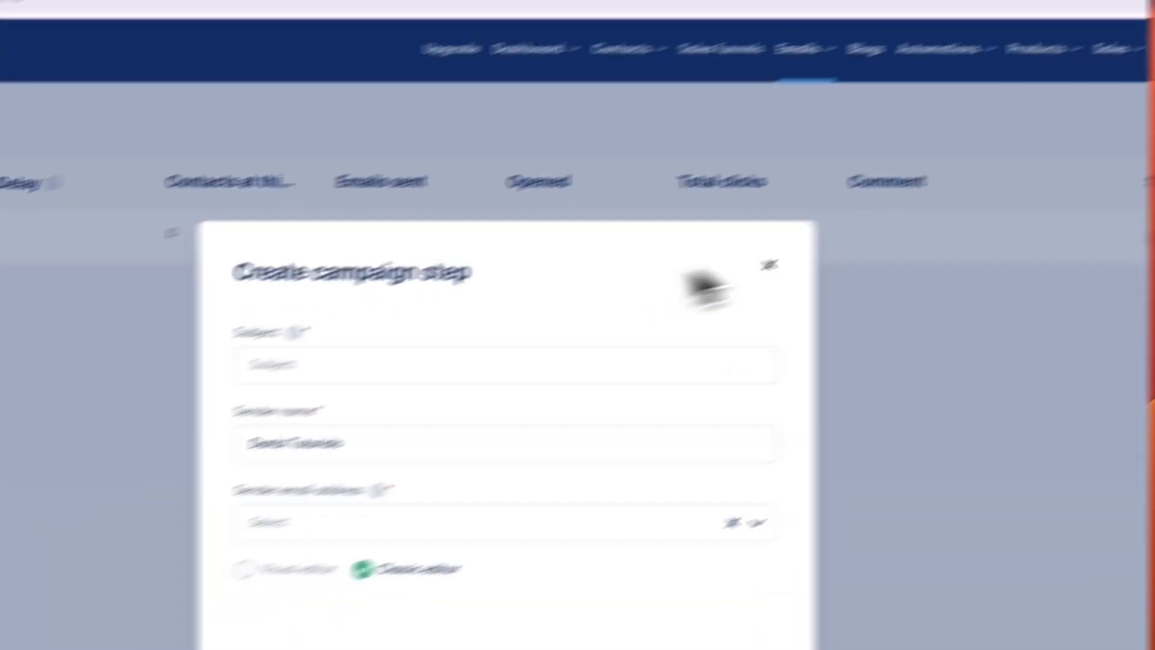
click(94, 450)
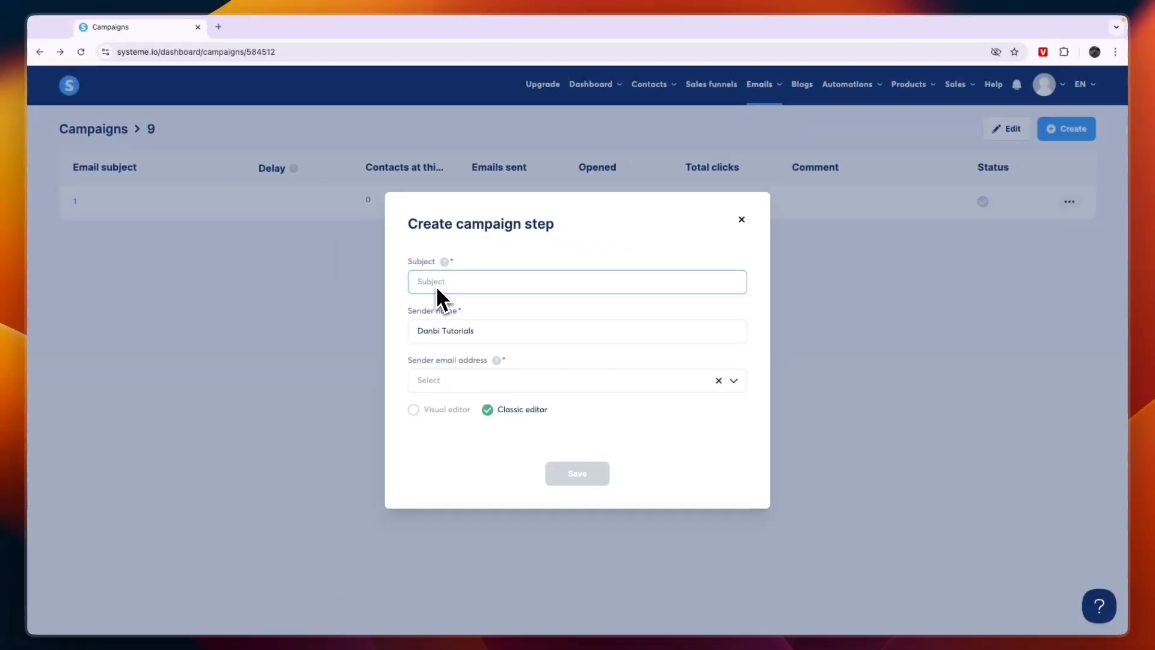
text(Click here)
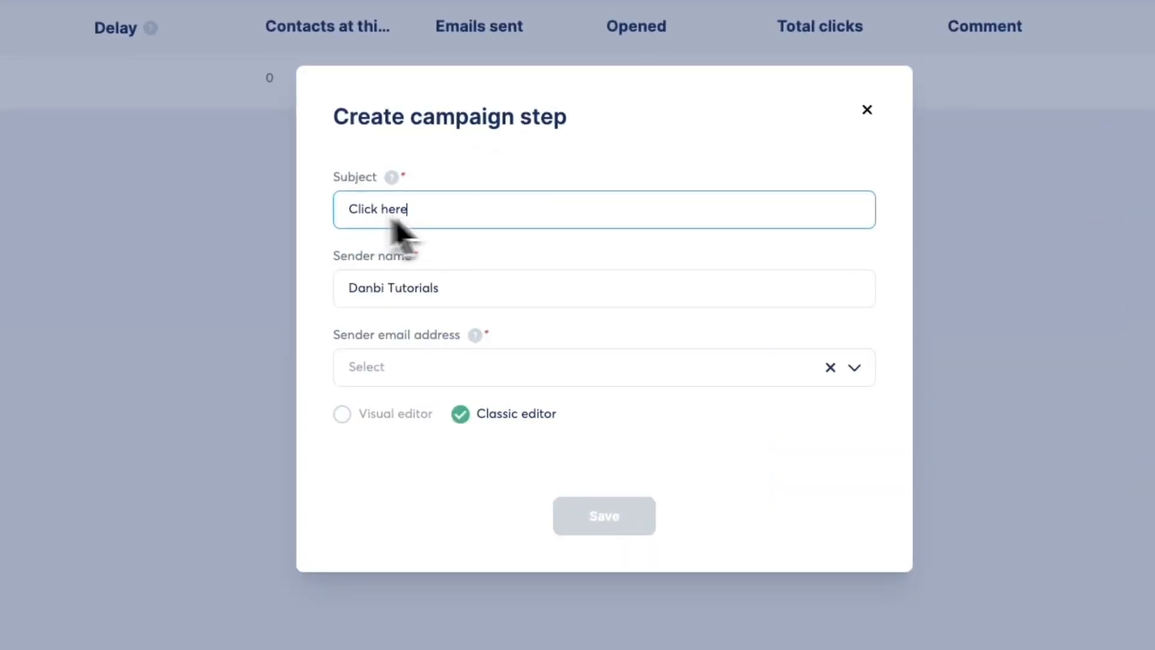
drag(529, 302, 528, 346)
click(527, 346)
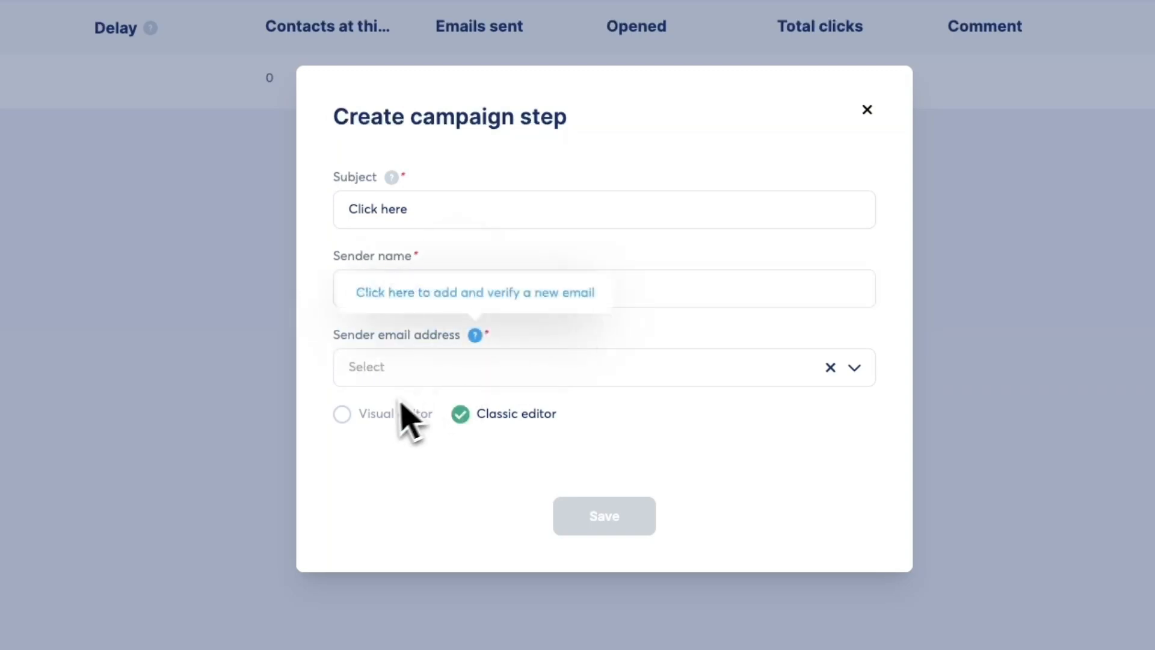
click(364, 415)
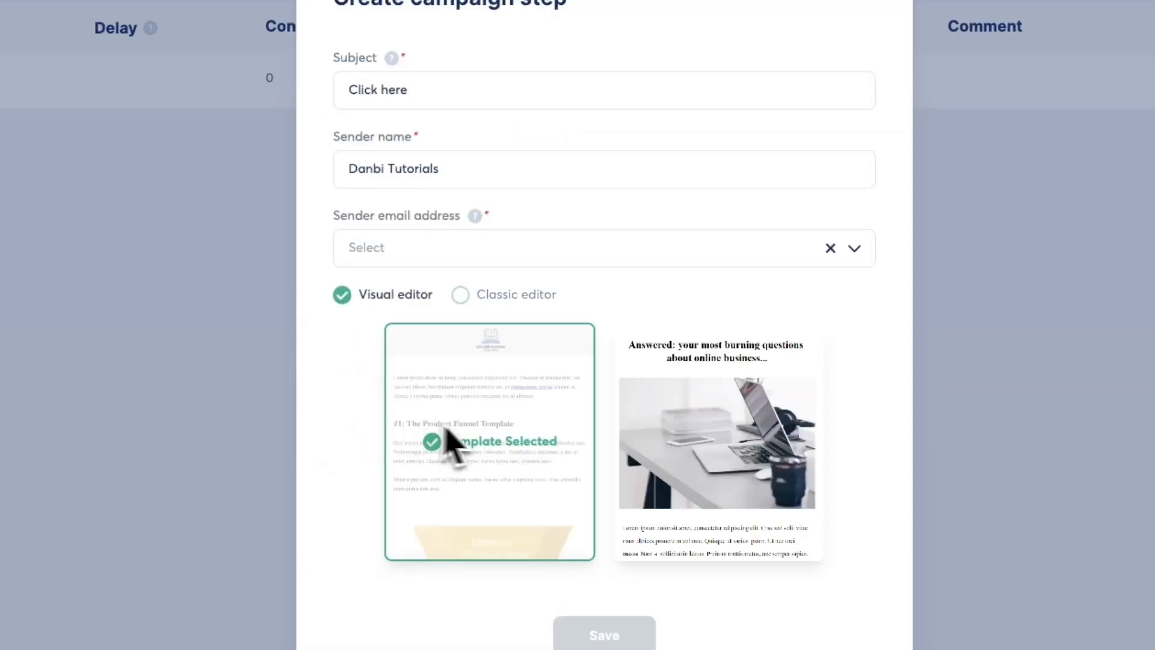
click(460, 294)
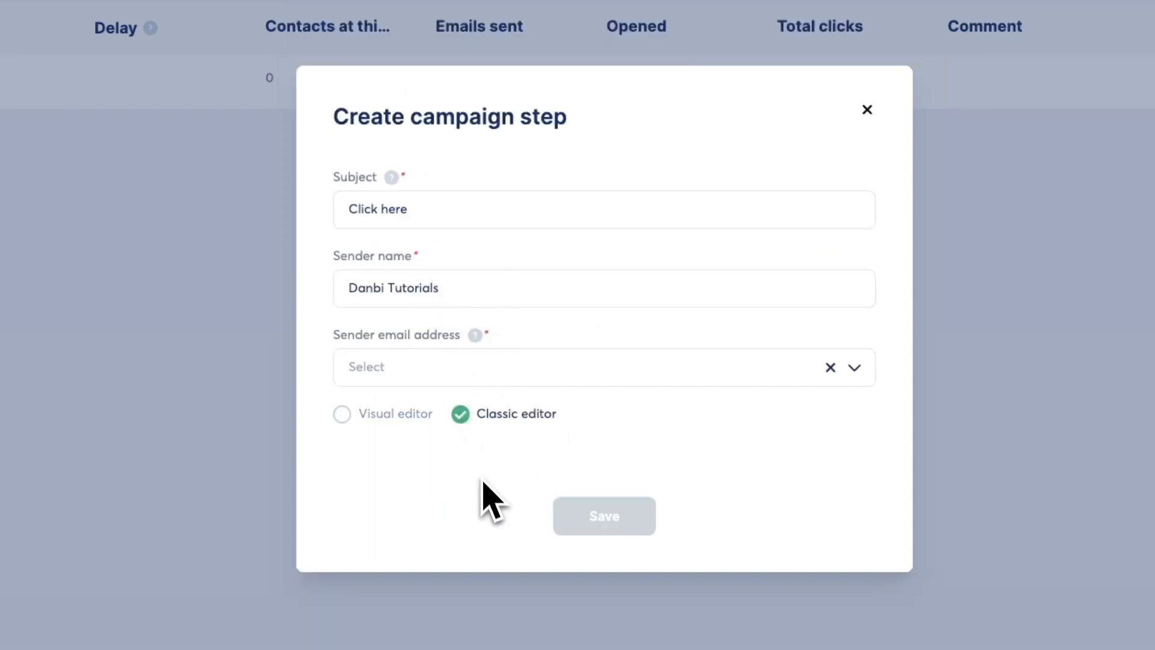
click(344, 415)
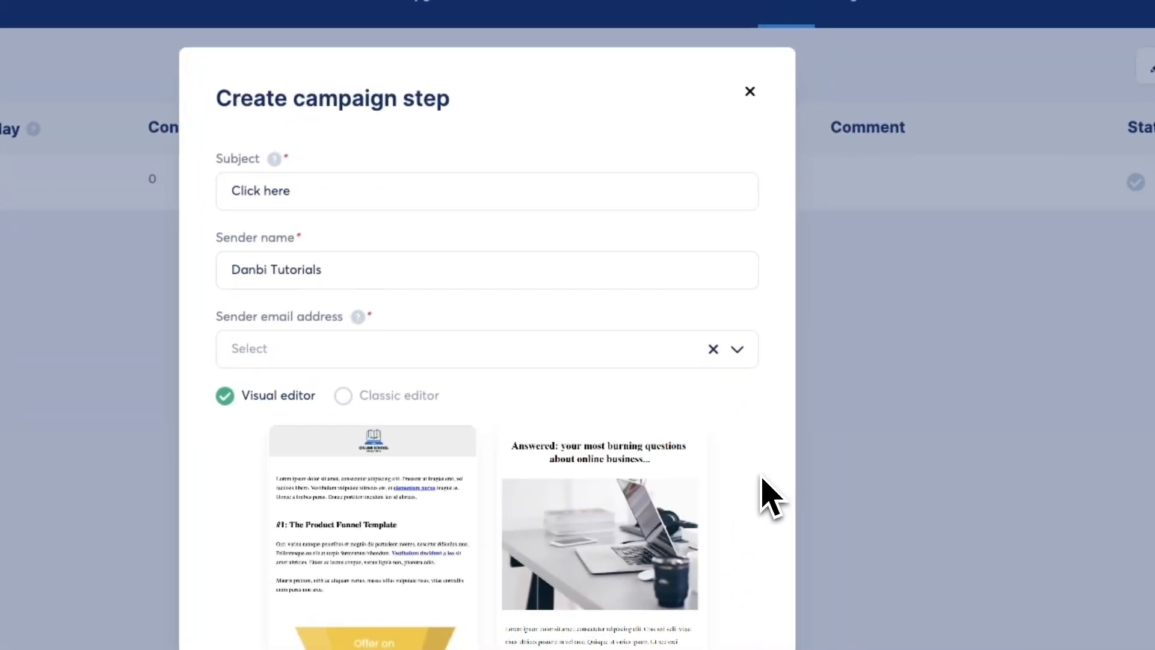
click(348, 398)
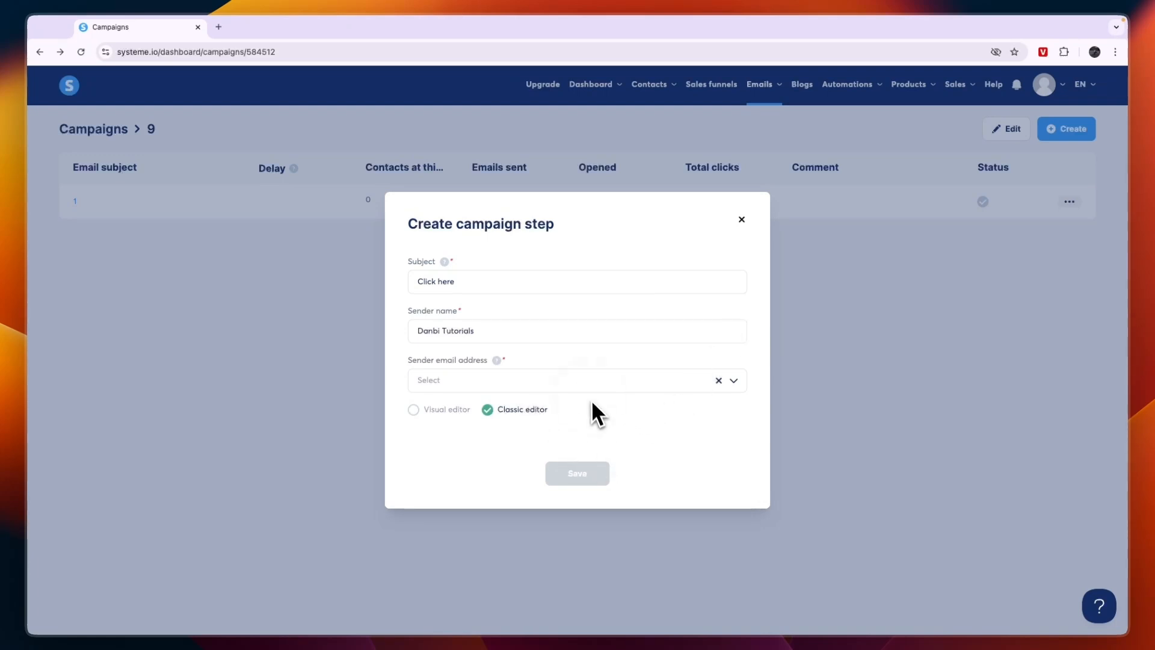
click(742, 219)
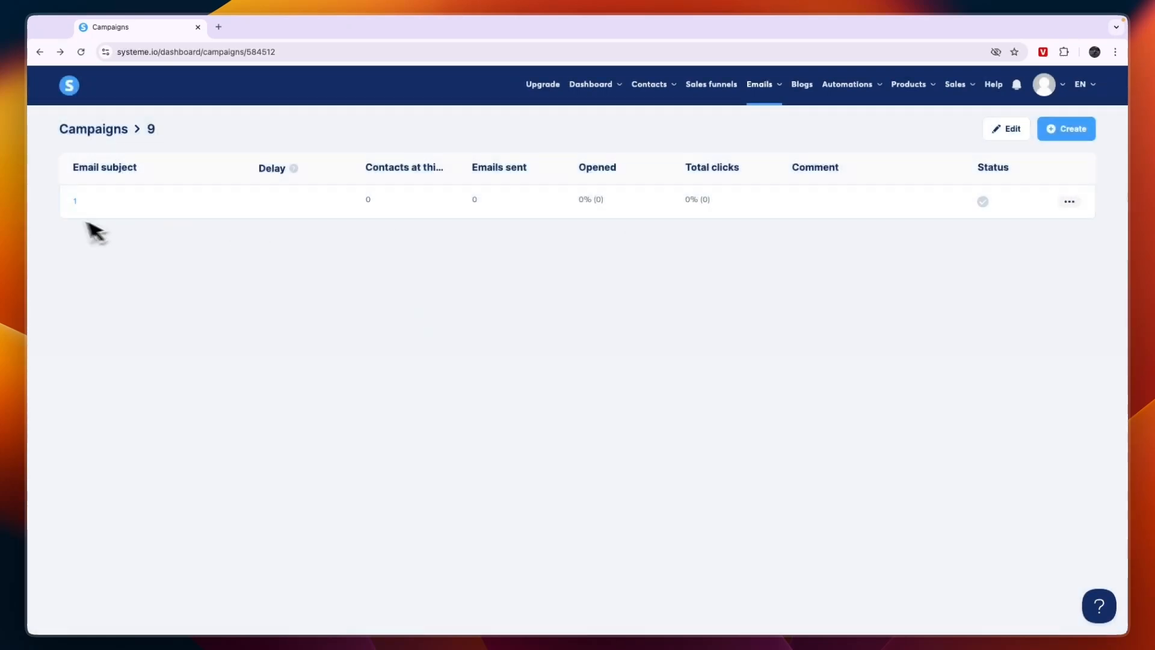
- Open the campaign's existing email for editing and review its subject, preview text guidance and body
click(75, 202)
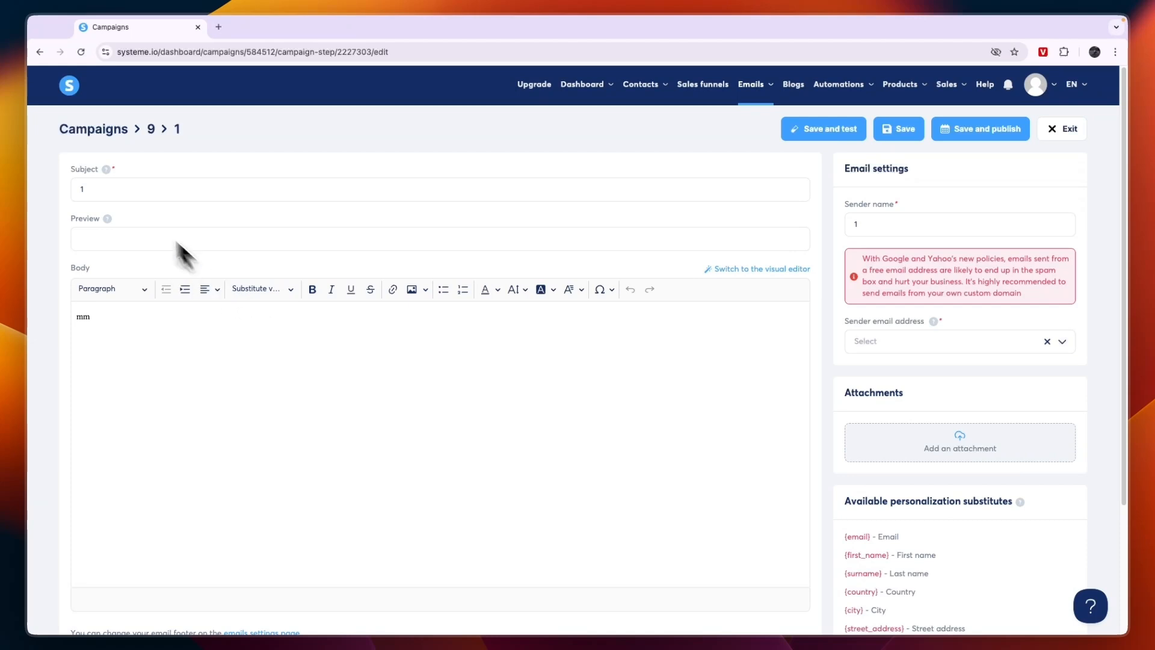
click(83, 189)
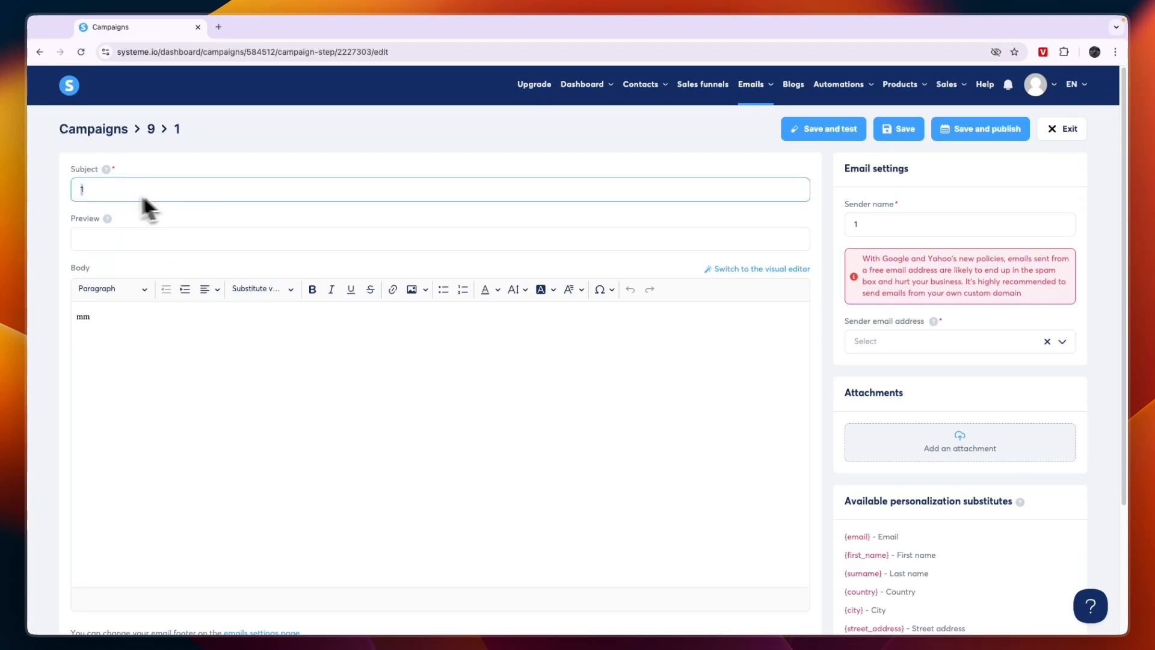
click(99, 240)
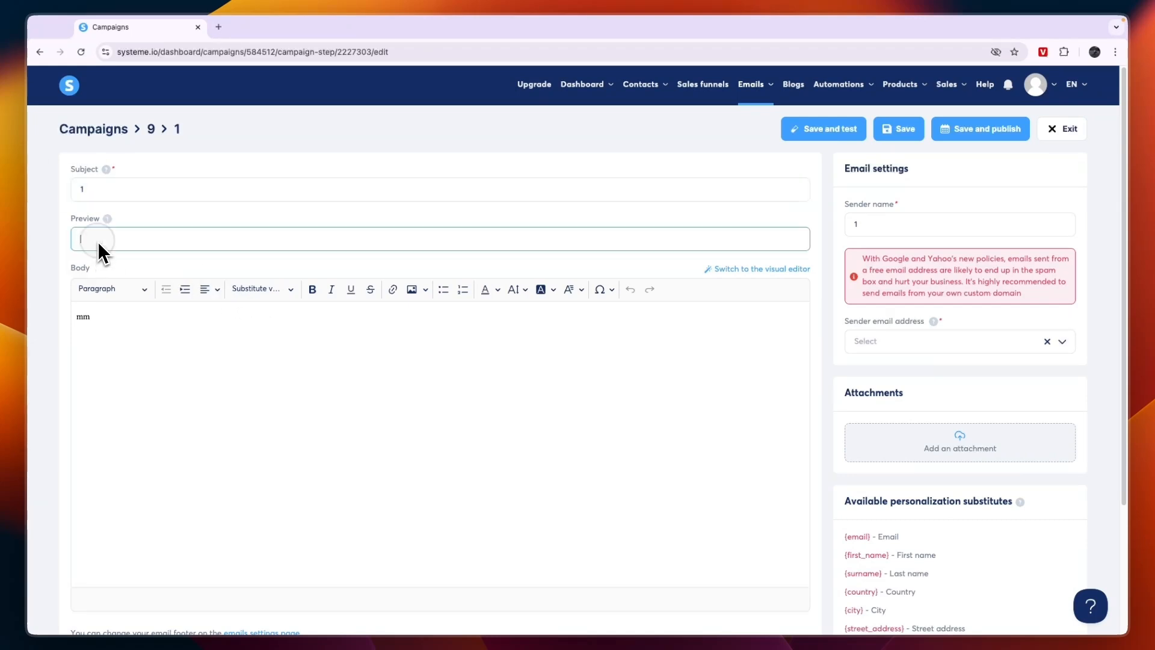
click(107, 218)
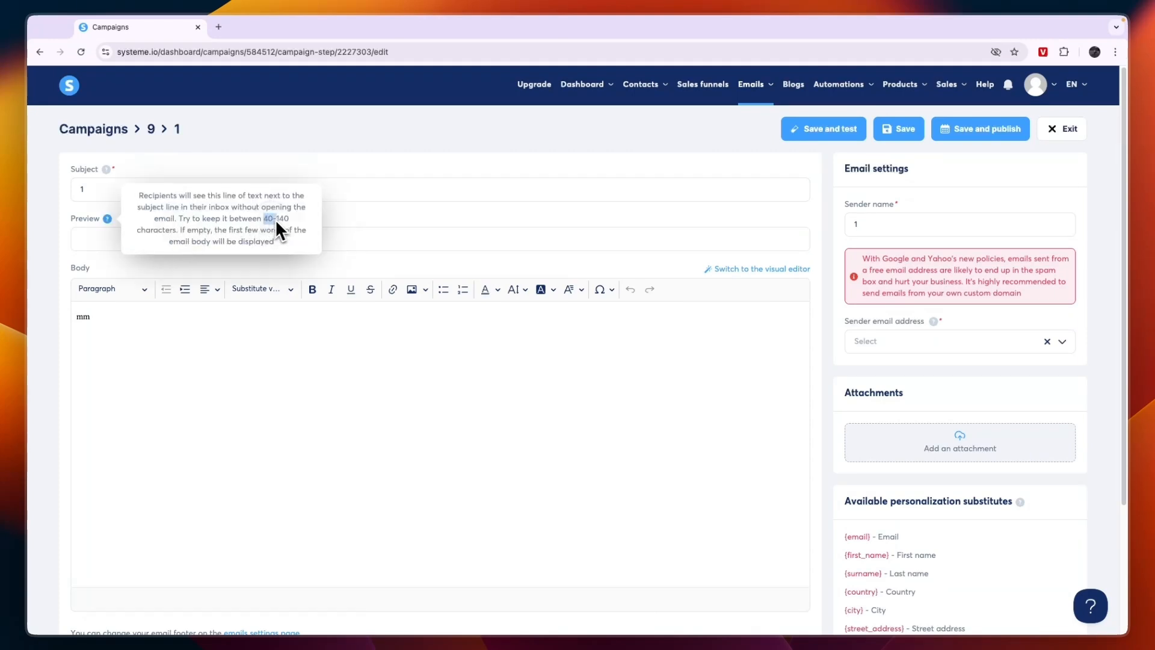
click(361, 240)
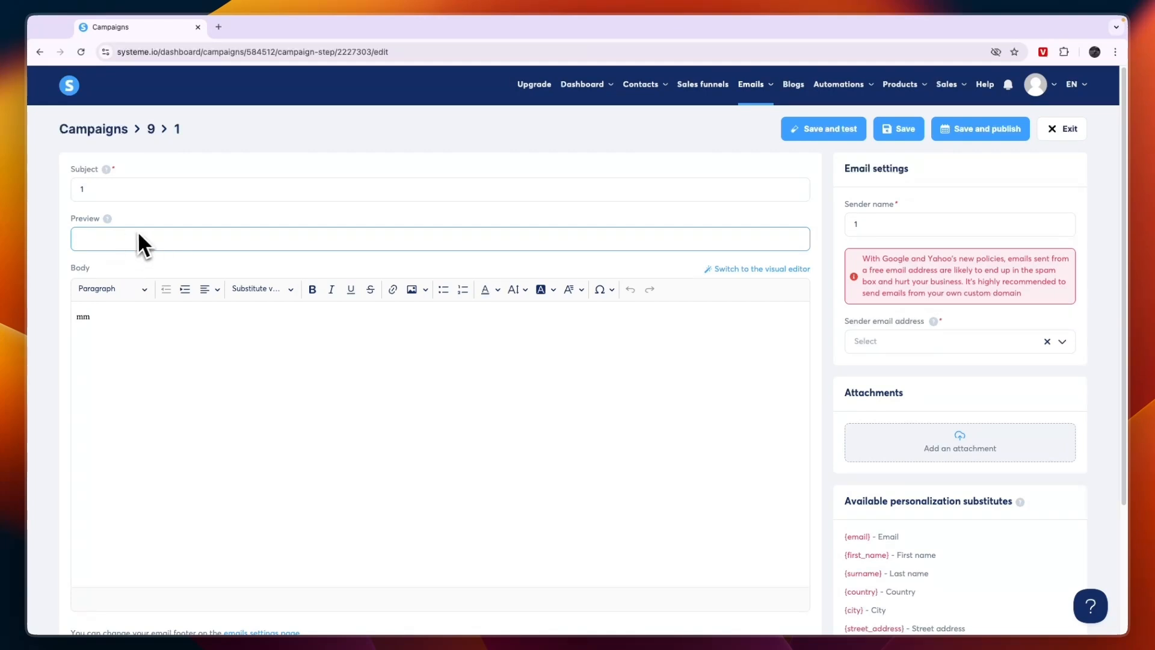
click(103, 325)
scroll(147, 376, down, 2)
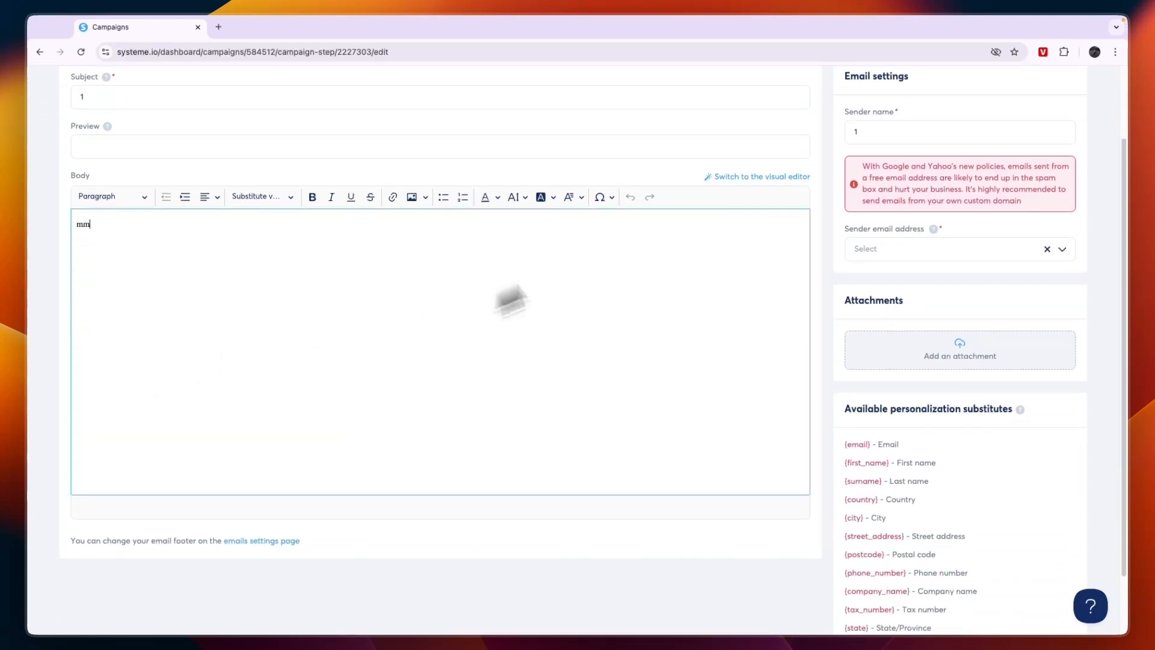
- Try to switch the email body to the visual editor with the product funnel template
click(765, 177)
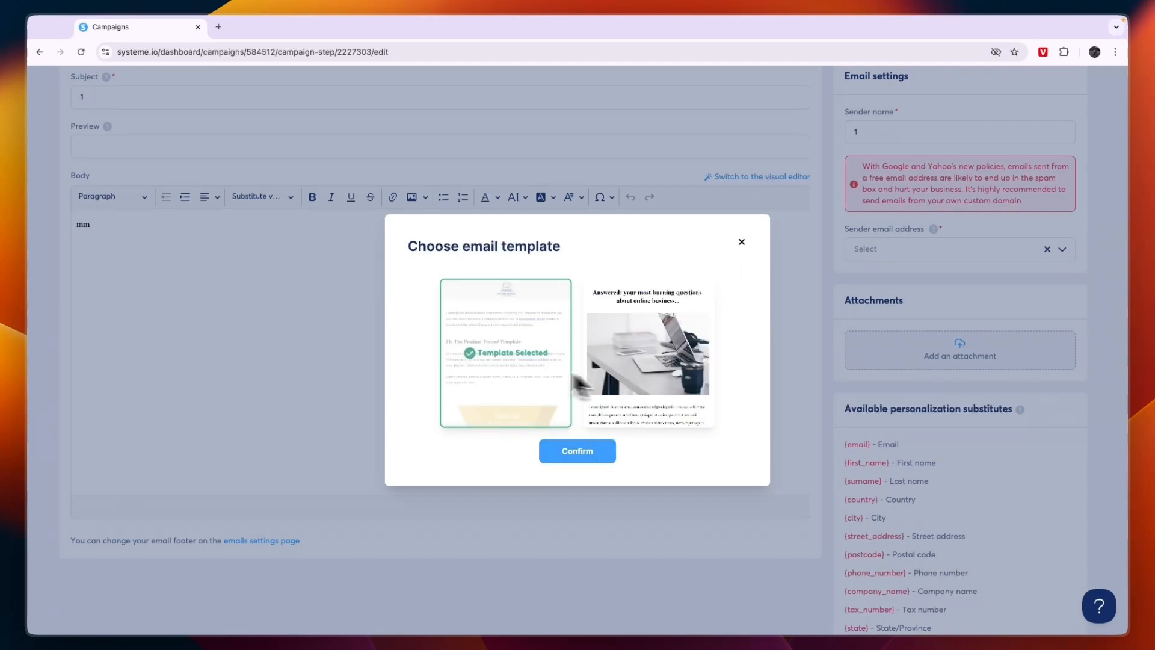
click(587, 452)
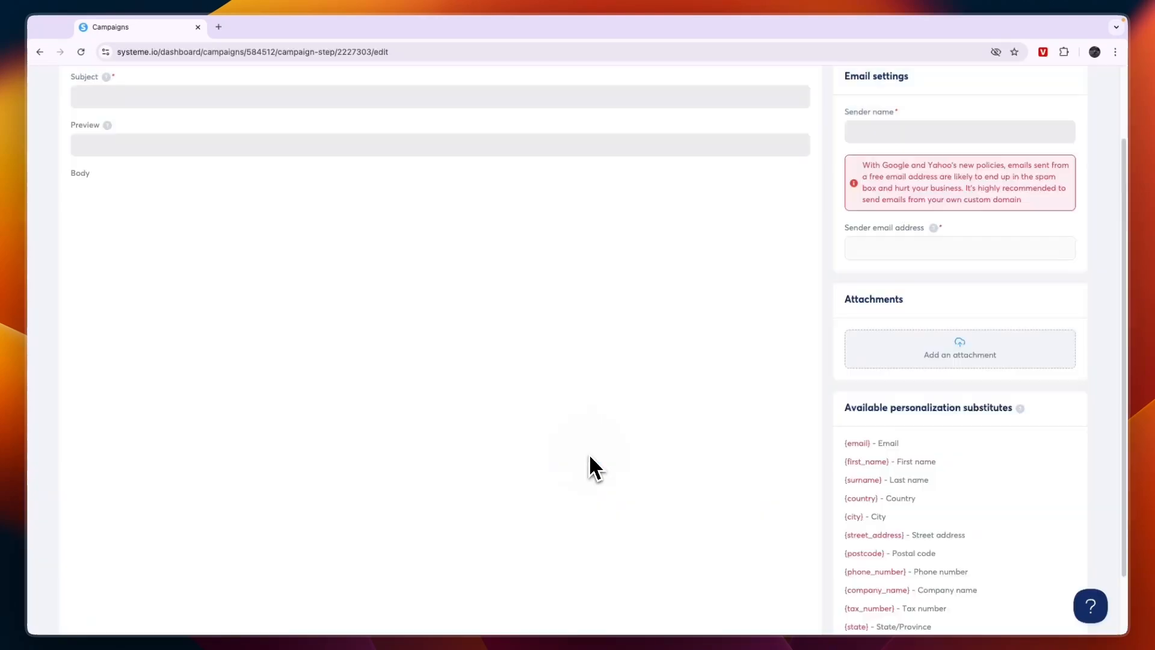
scroll(546, 157, up, 3)
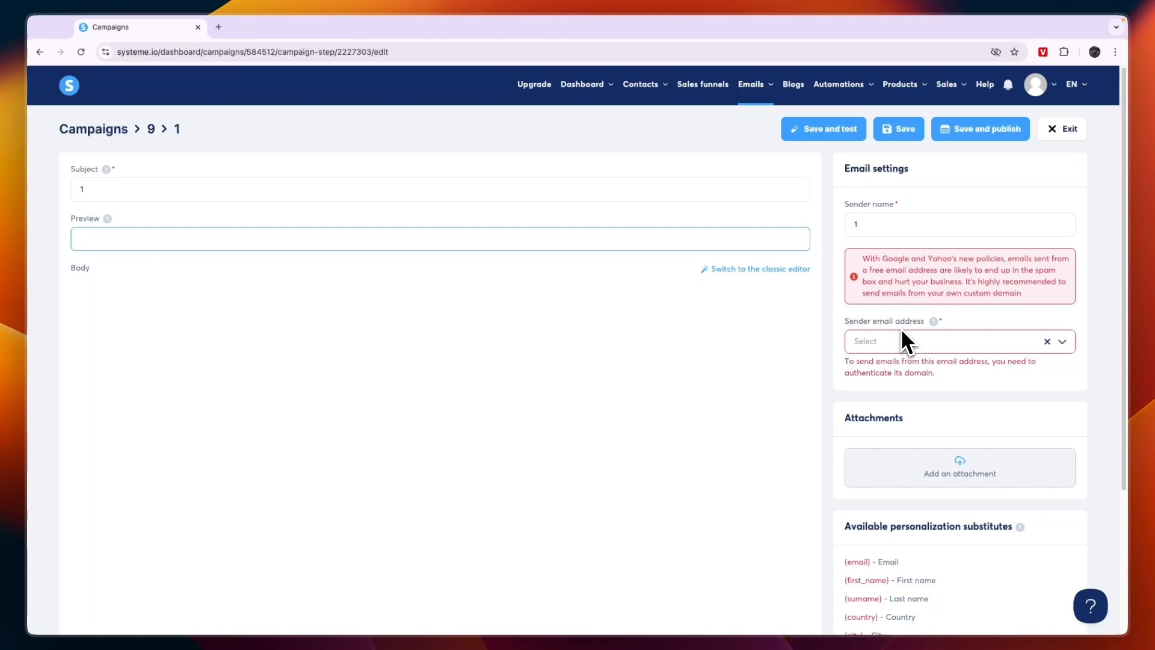
- Examine the sender, attachment and available personalization substitute options for the email
scroll(903, 374, down, 3)
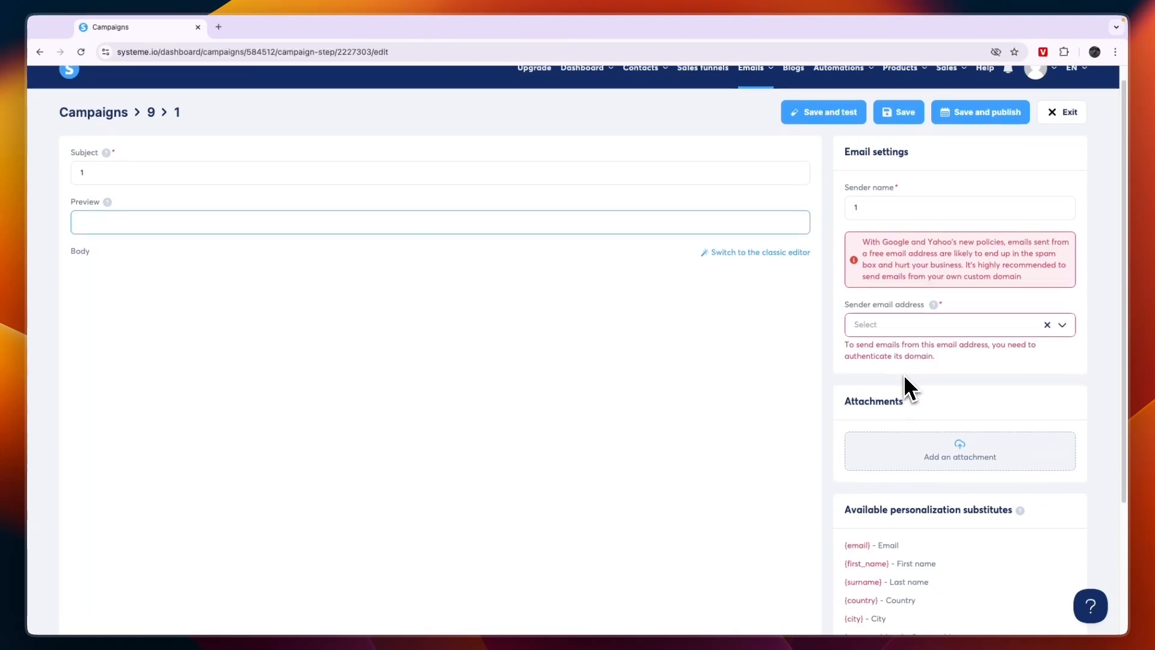
drag(856, 373, 966, 570)
click(945, 451)
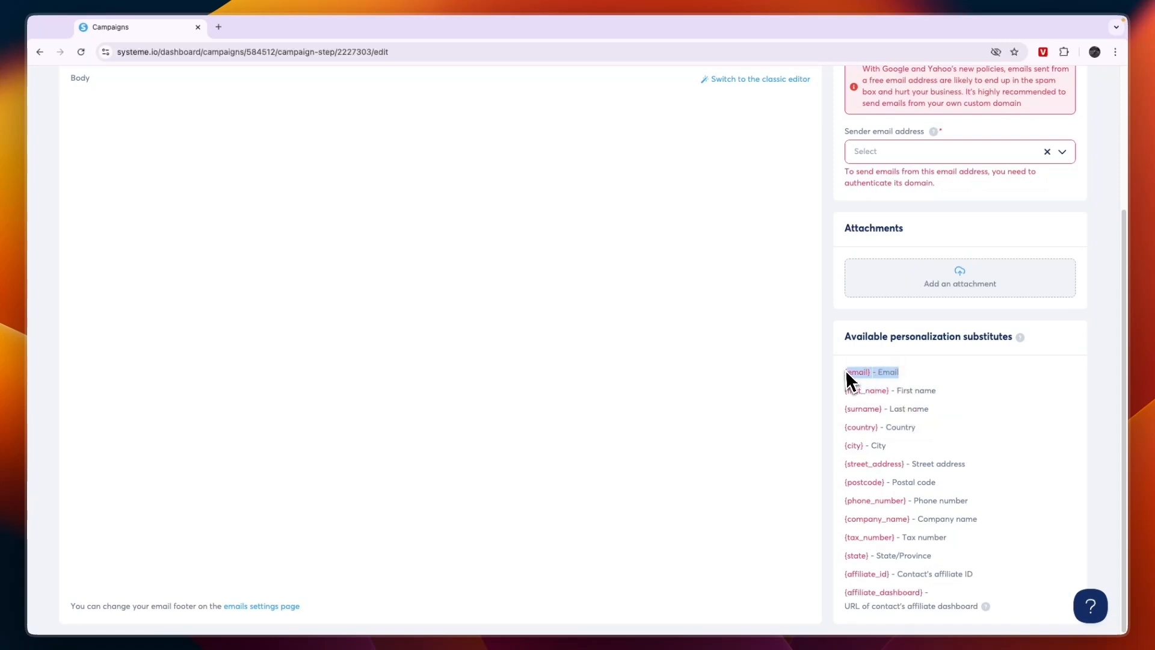
click(902, 376)
drag(887, 409, 860, 390)
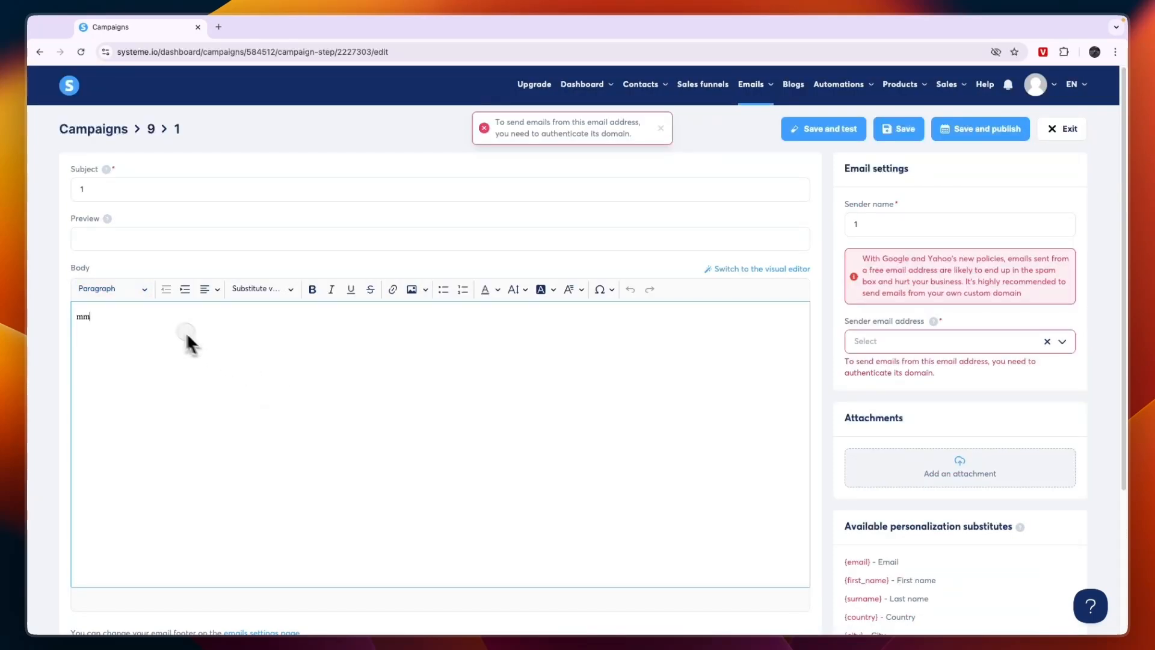
- Replace the email's body text with the personalized greeting "Hi {first_name},"
key(ctrl+a)
text(Hi {first_name)
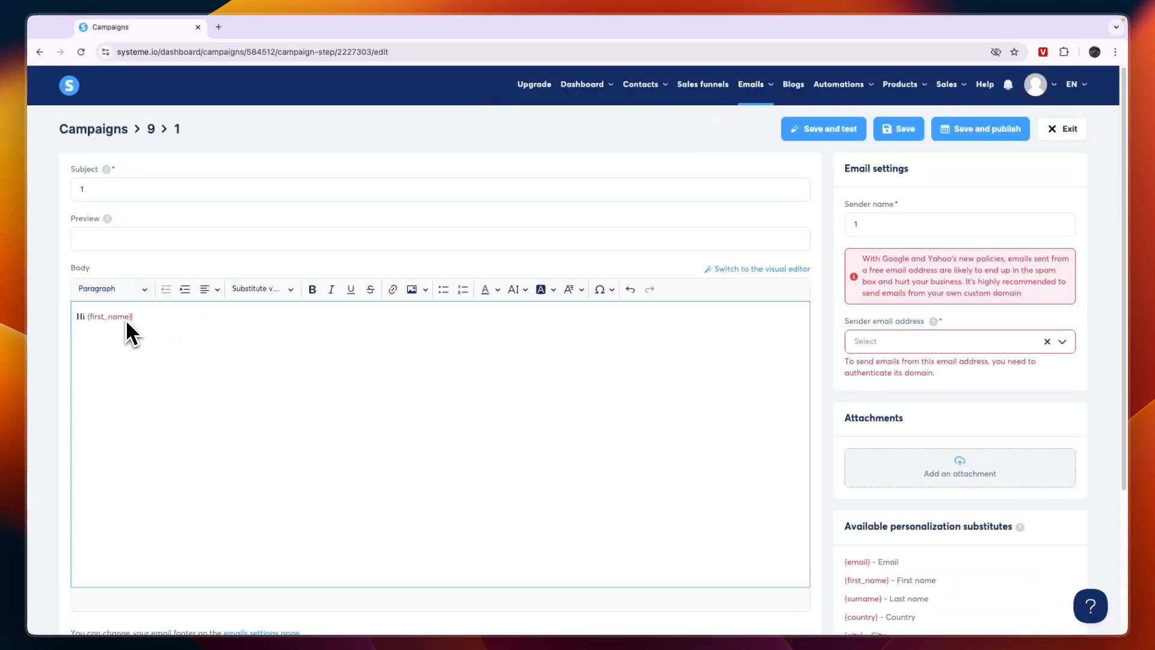
text(,)
mouse_move(88, 322)
mouse_down()
mouse_move(155, 330)
mouse_move(79, 317)
mouse_up()
click(232, 327)
scroll(880, 543, down, 1)
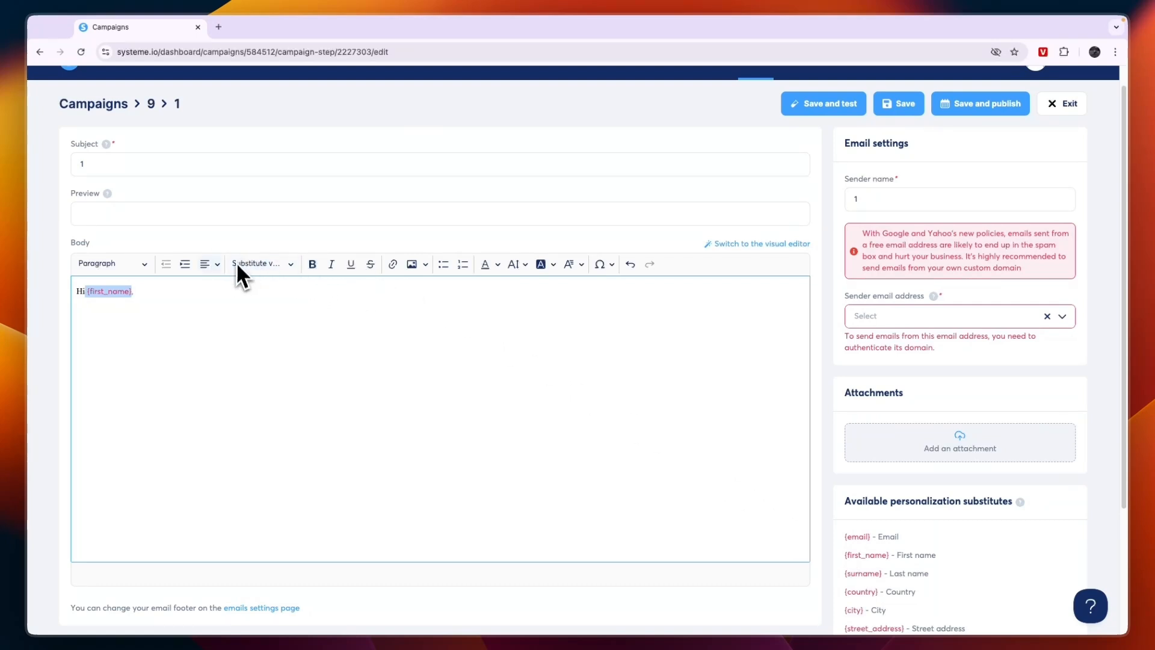
click(170, 322)
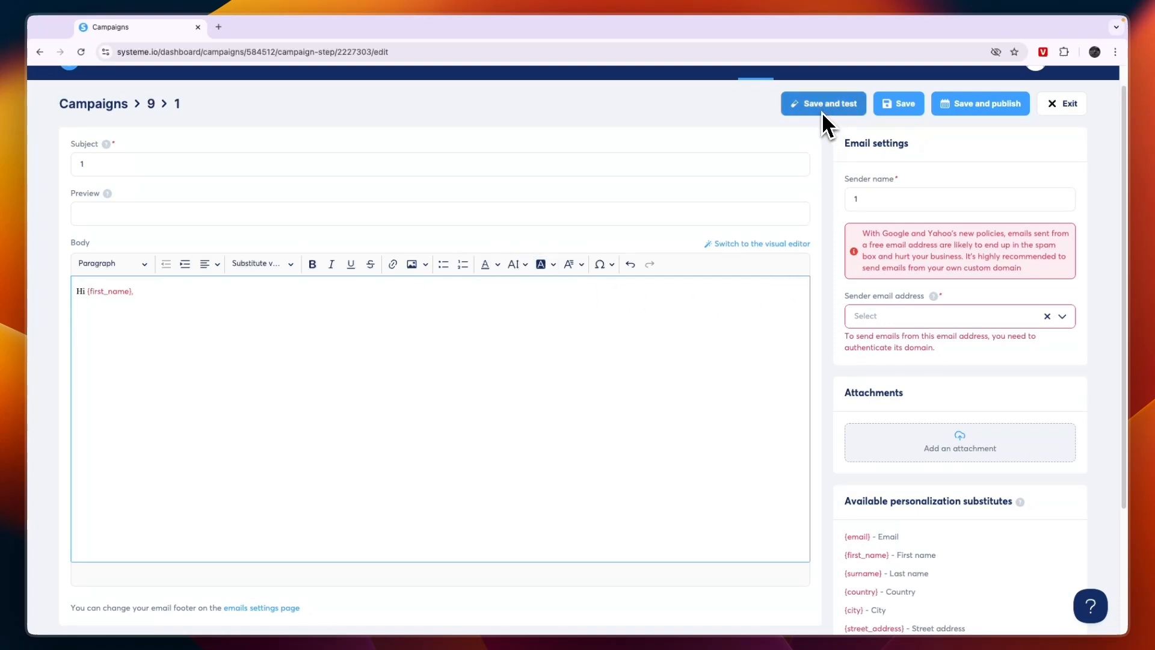
- Check the attachment and personalization options once more and try to save the campaign email
scroll(932, 439, down, 1)
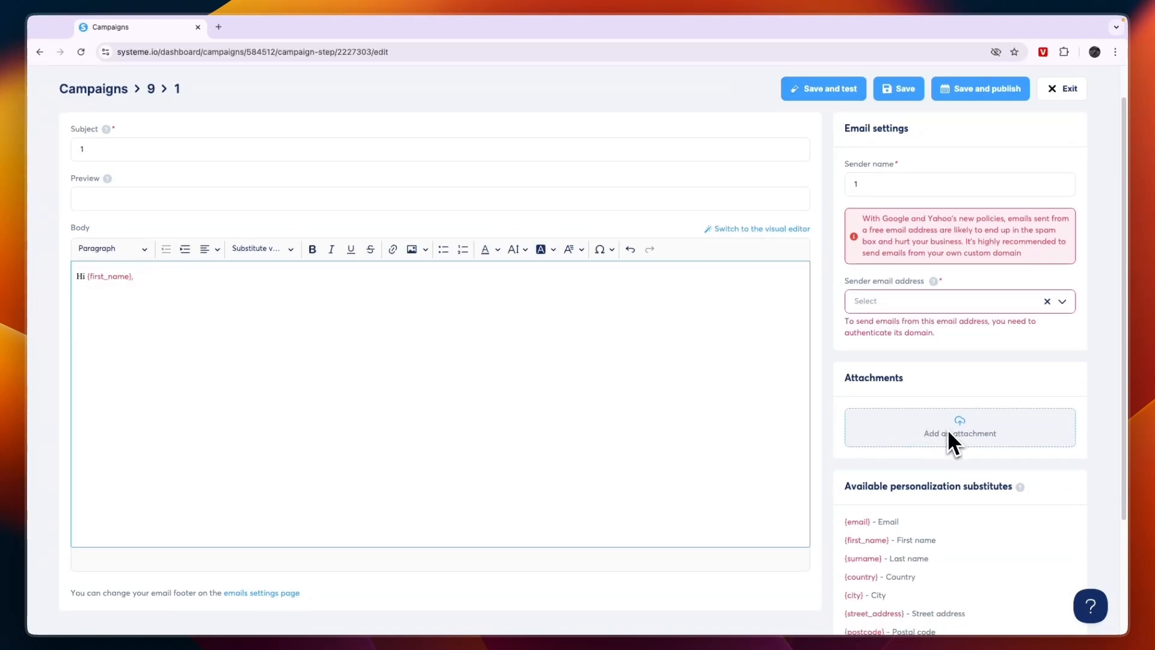
scroll(941, 419, down, 3)
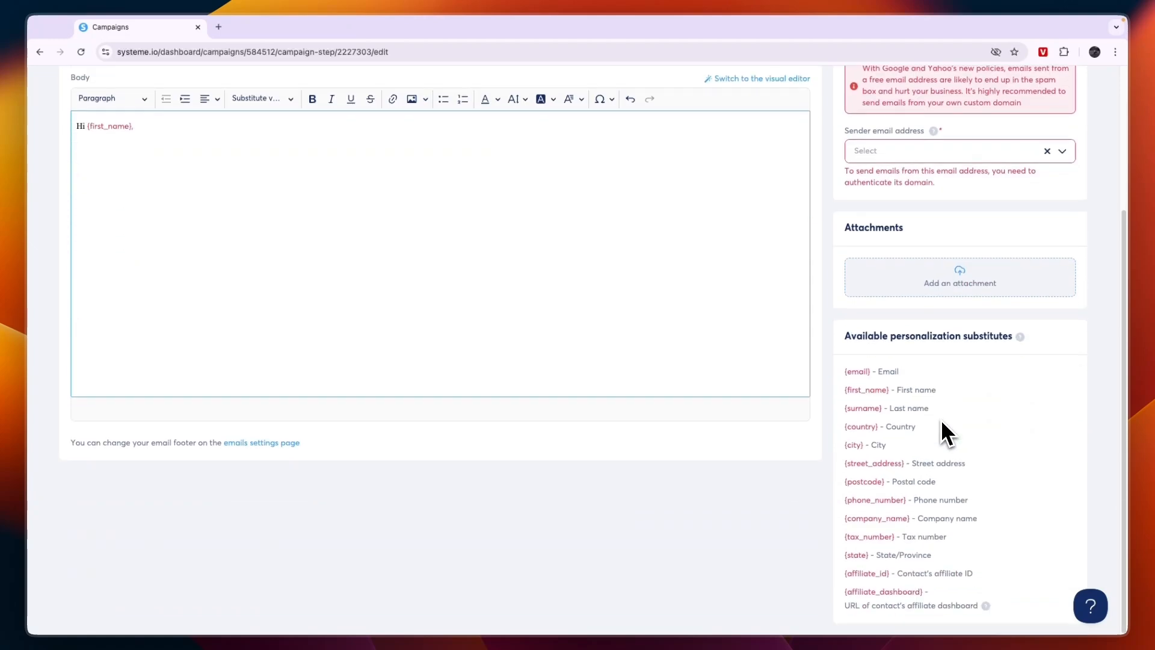
scroll(941, 420, up, 4)
click(891, 130)
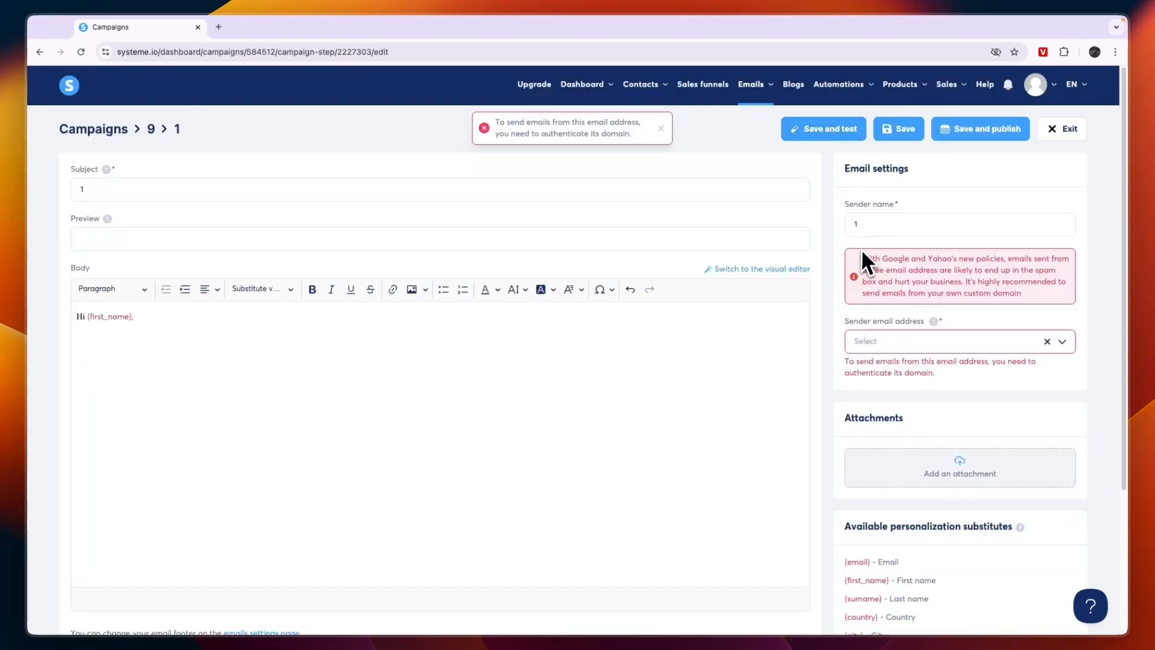
- Exit the campaign email and open the automation rules of the ebook funnel's Thank You Page
click(1062, 130)
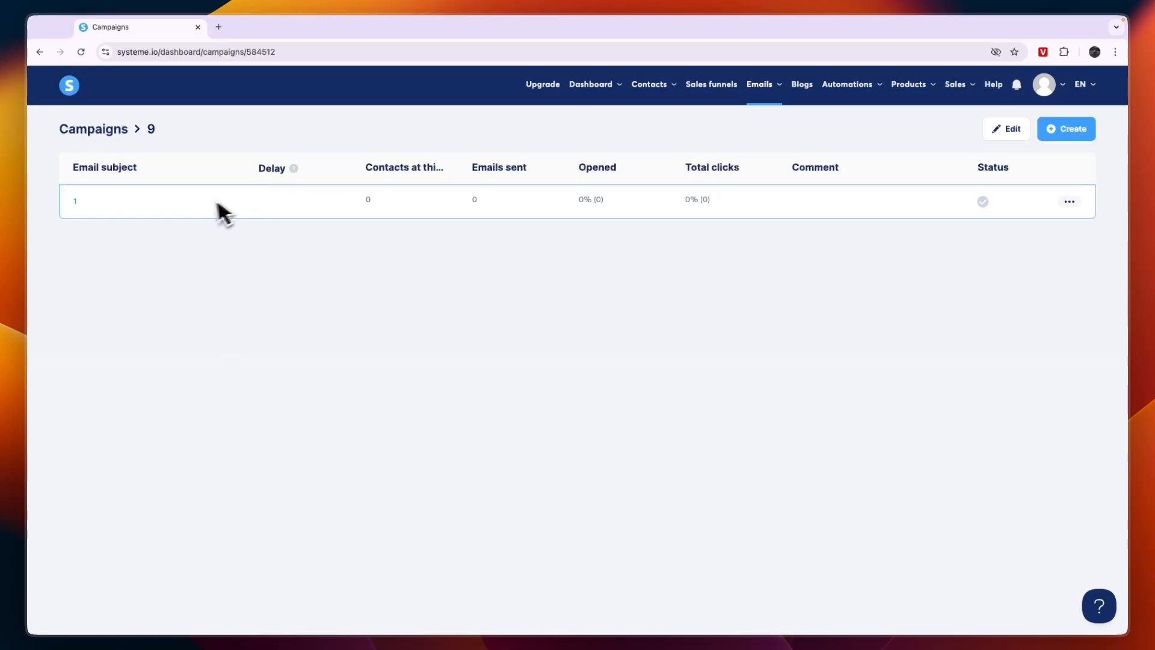
click(719, 87)
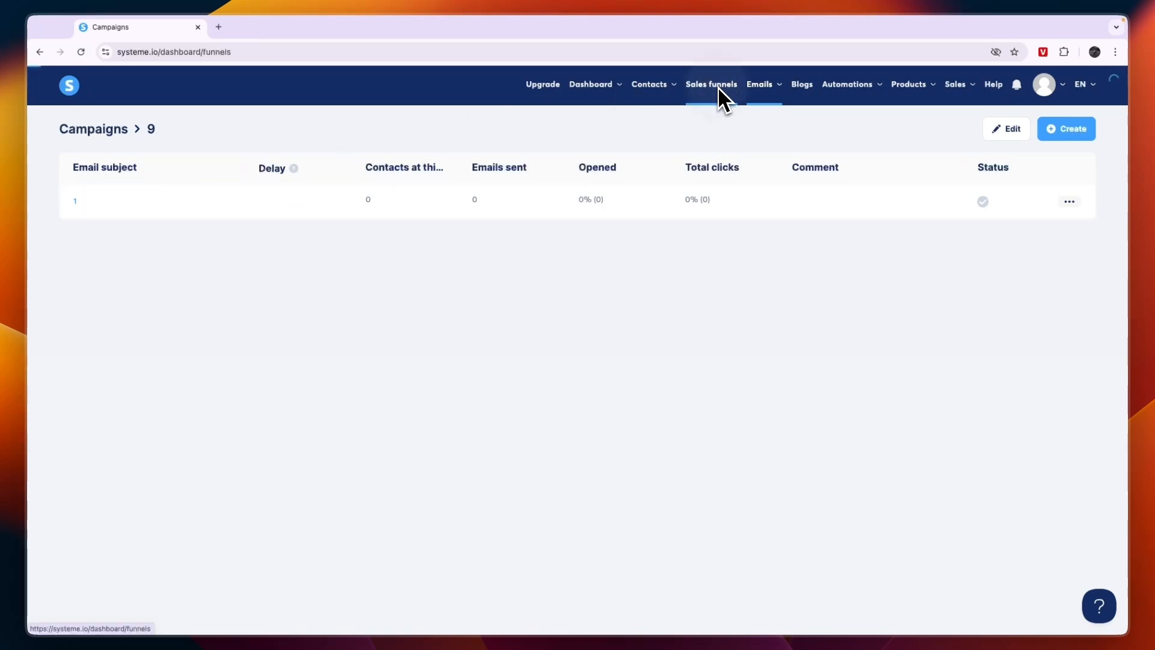
click(84, 201)
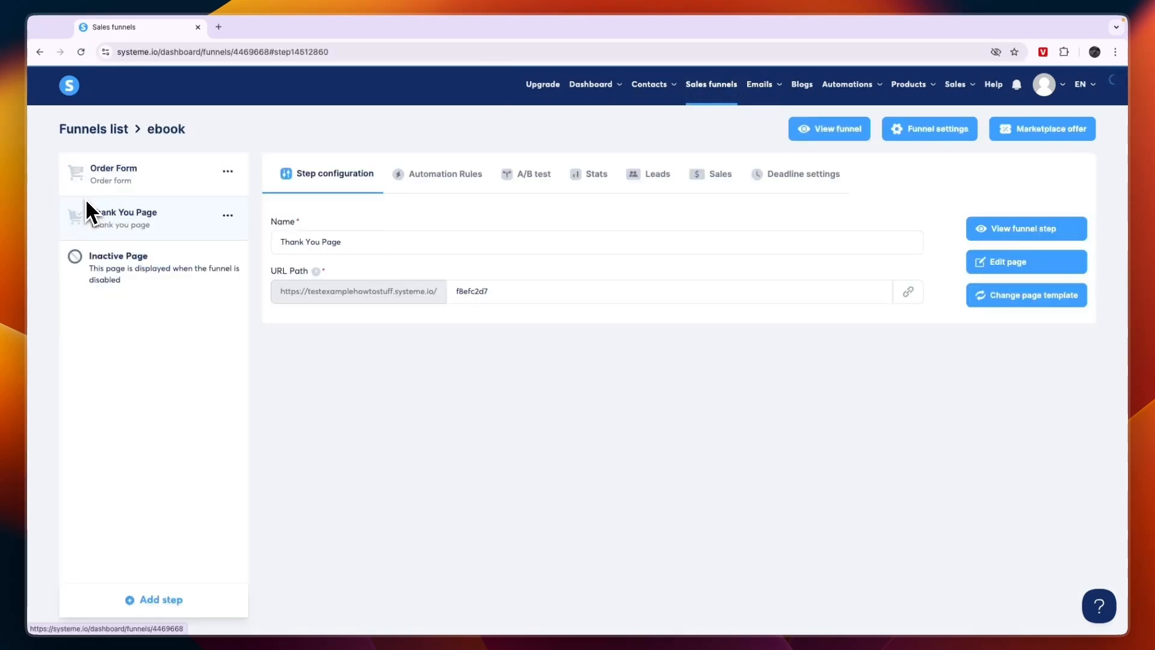
click(436, 173)
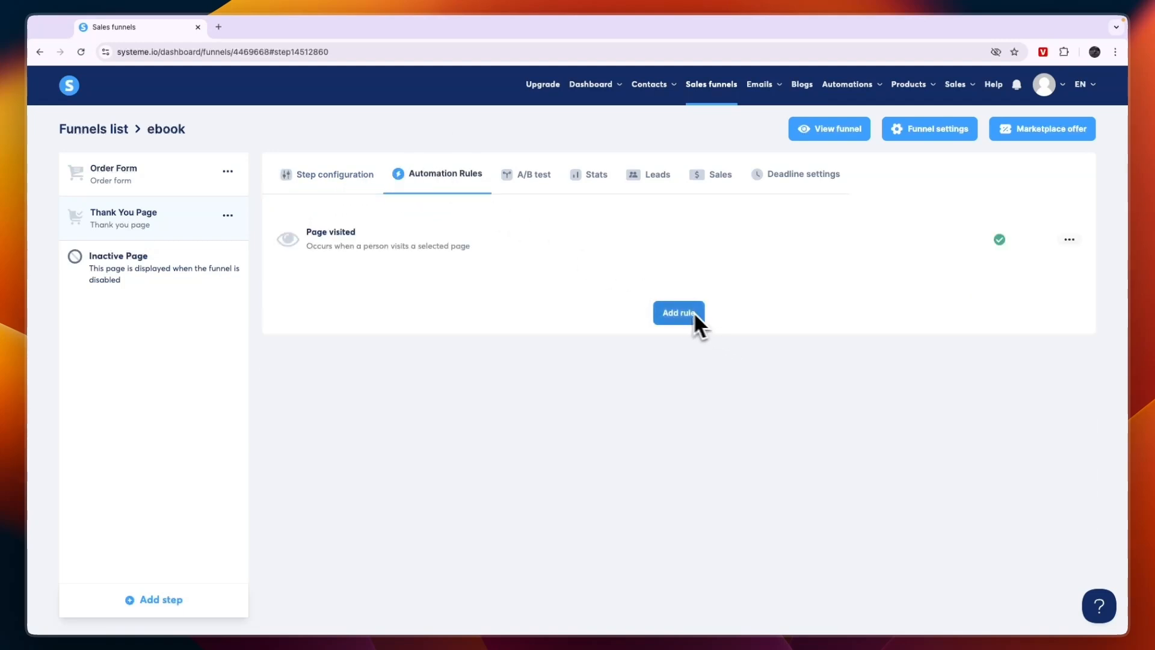
- Start a new automation rule for the Thank You Page with the "Funnel step form subscribed" trigger
click(678, 313)
drag(369, 258, 553, 200)
click(556, 204)
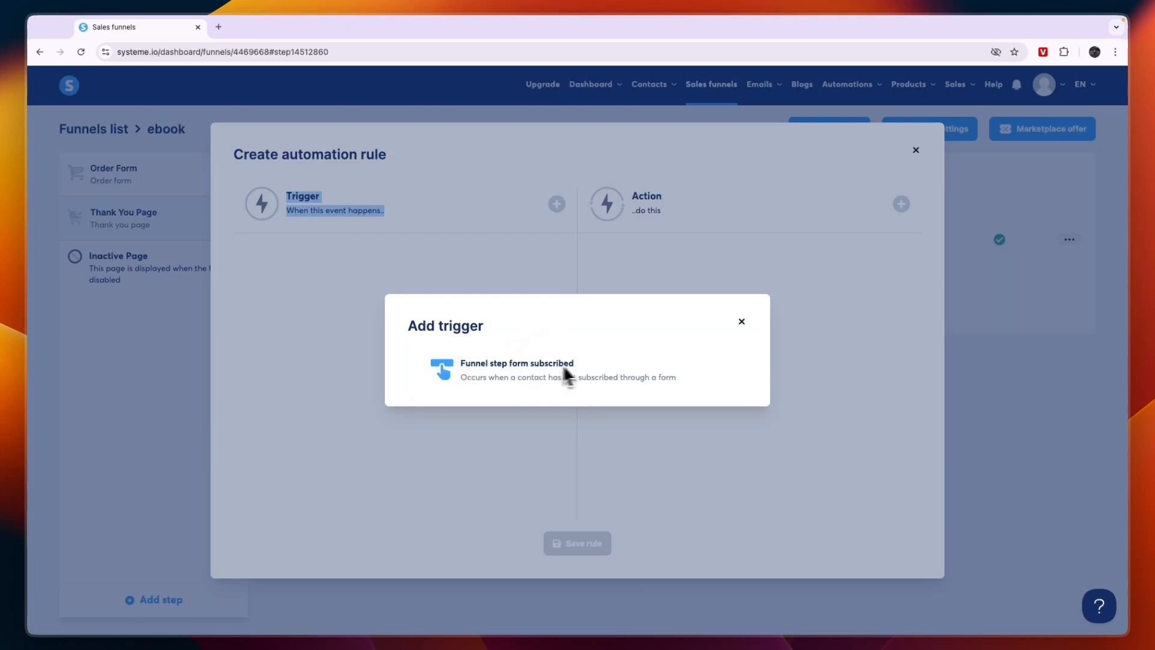
click(577, 367)
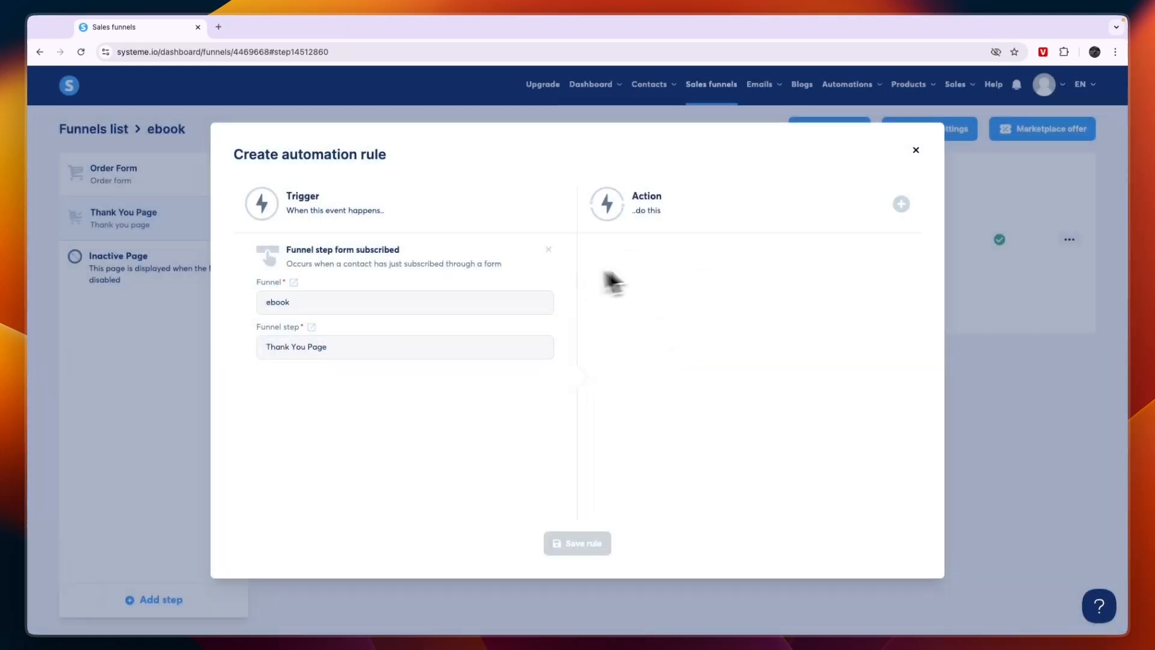
- Add a "Subscribe to campaign" action for campaign 9, try to save the rule, and close the automation rule dialog
click(901, 204)
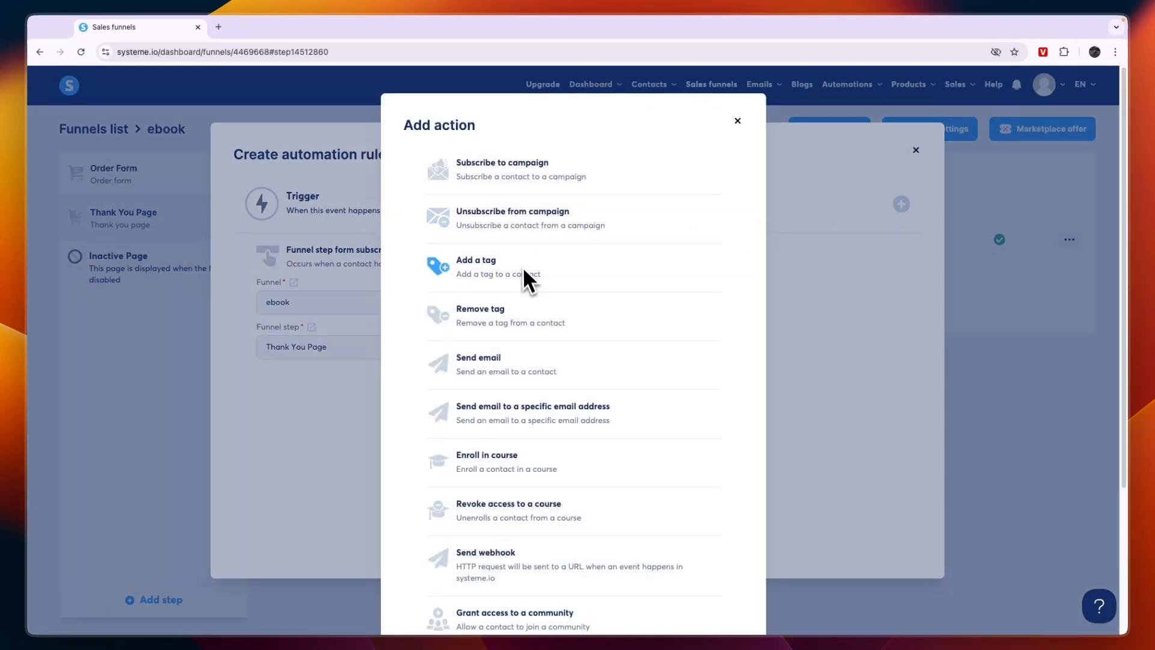
click(528, 170)
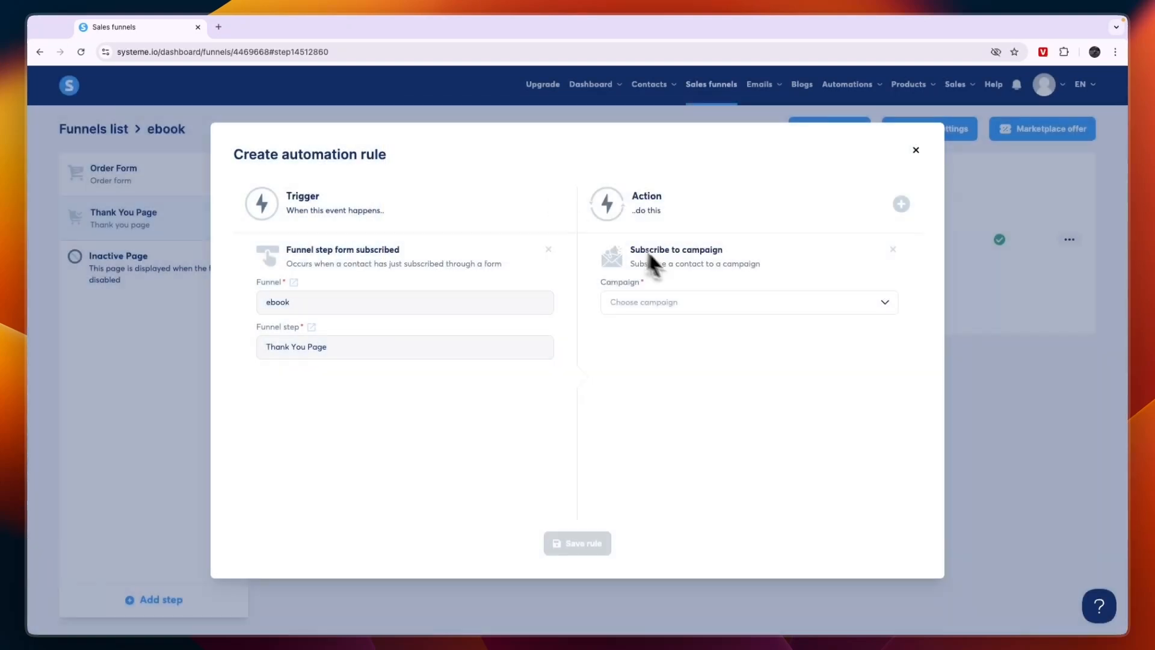
click(659, 304)
click(640, 329)
click(697, 354)
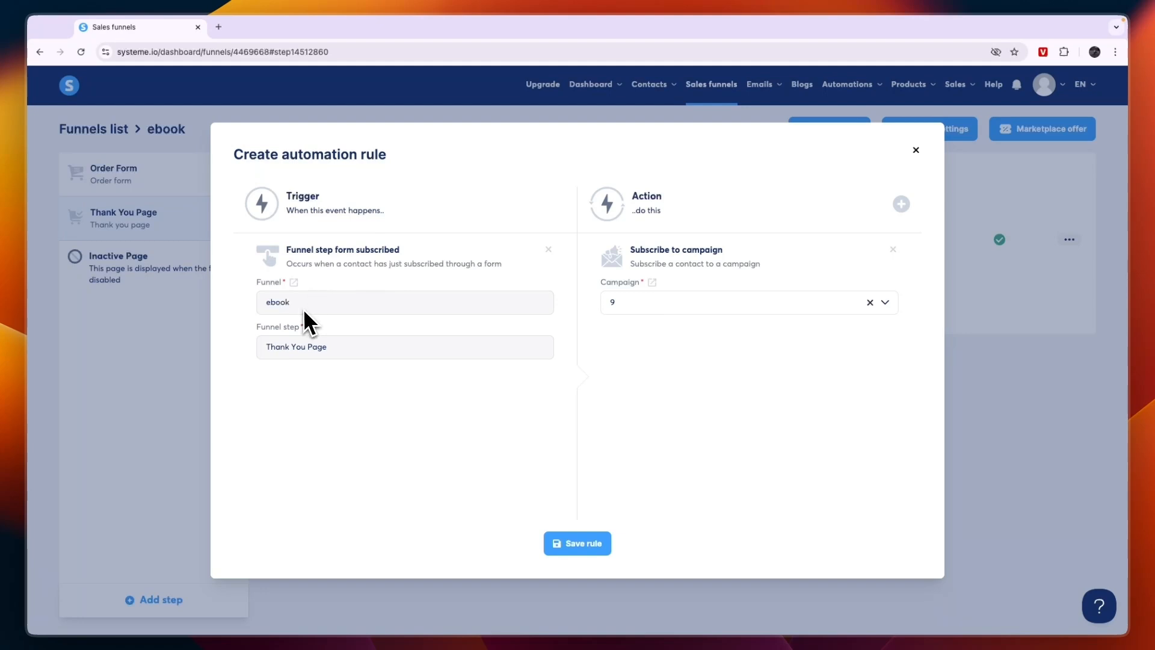
click(599, 545)
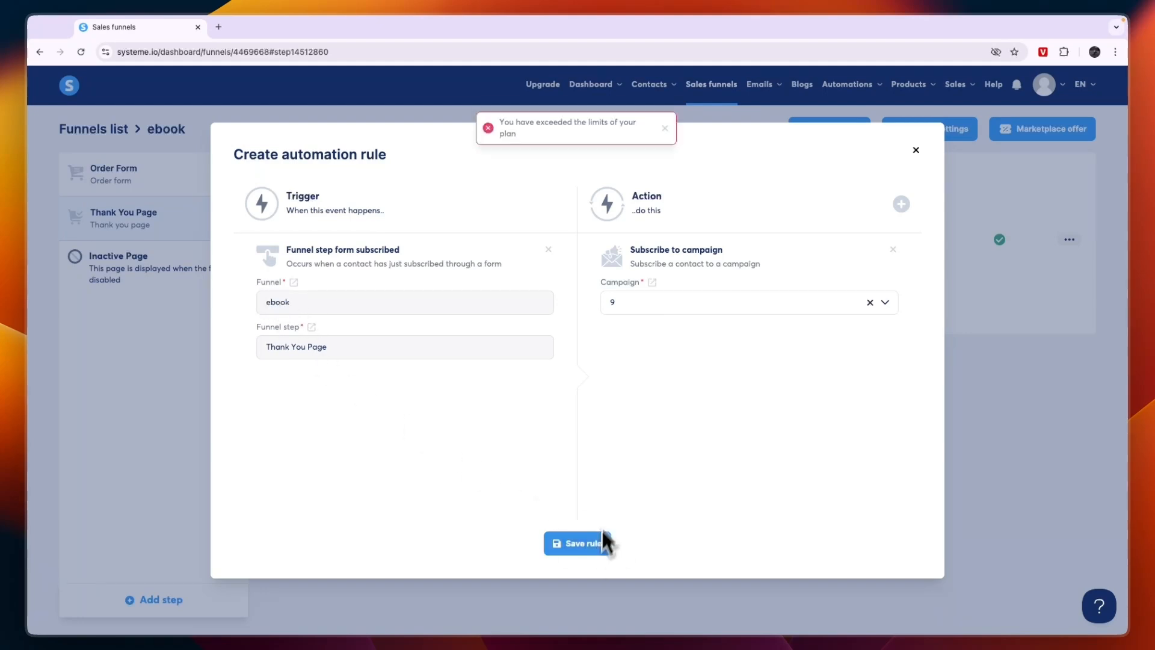
click(915, 150)
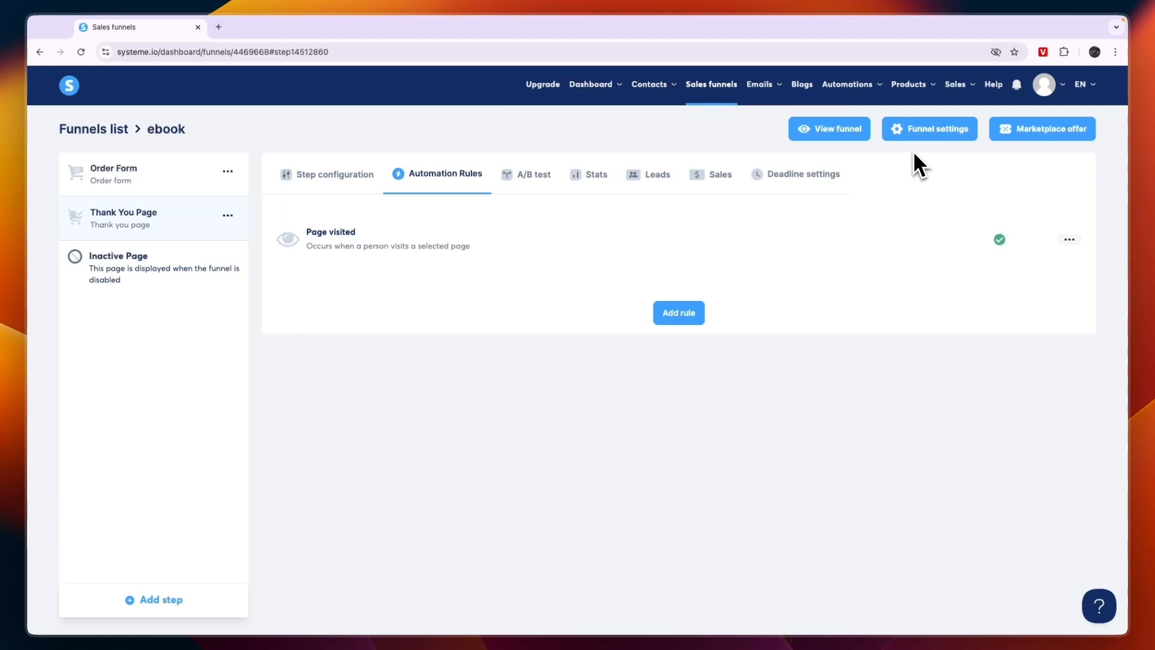
mouse_move(781, 79)
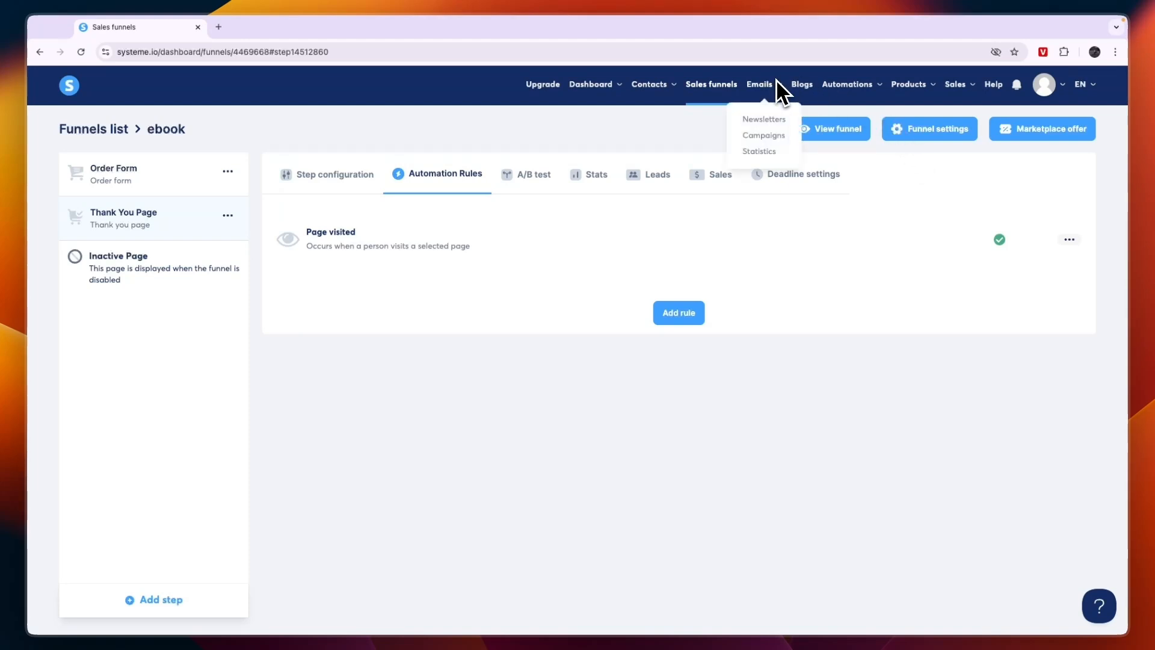